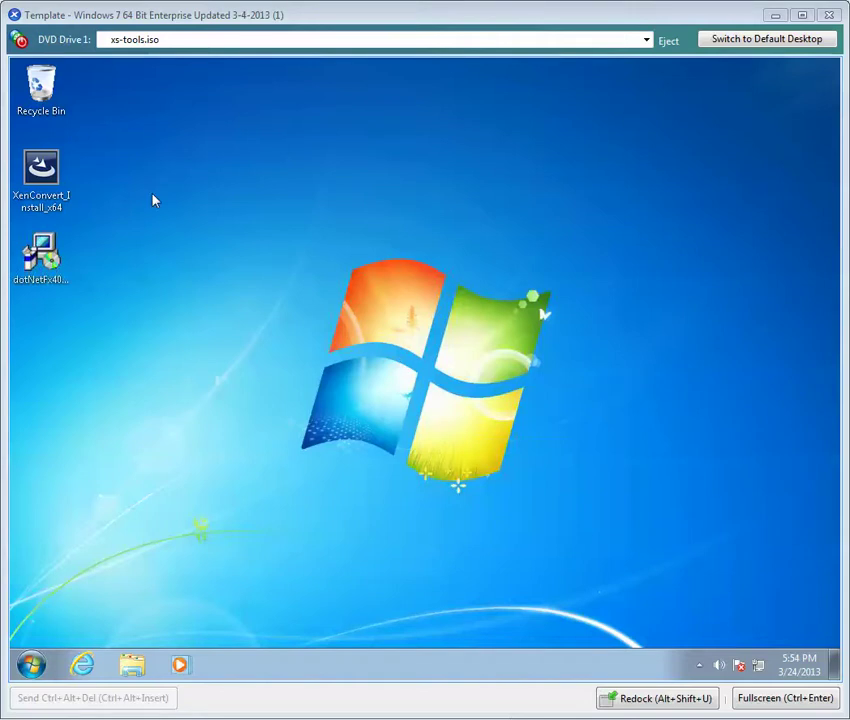
Install Microsoft .NET Framework 4 from the dotNetFx40 installer on the desktop and finish its setup.
left_click(41, 172)
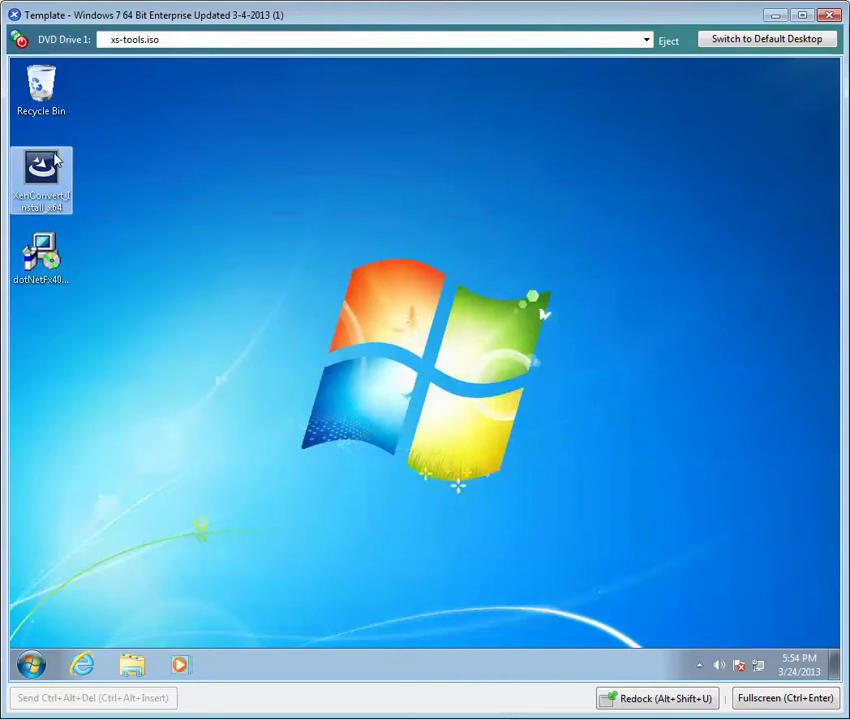
left_click(40, 258)
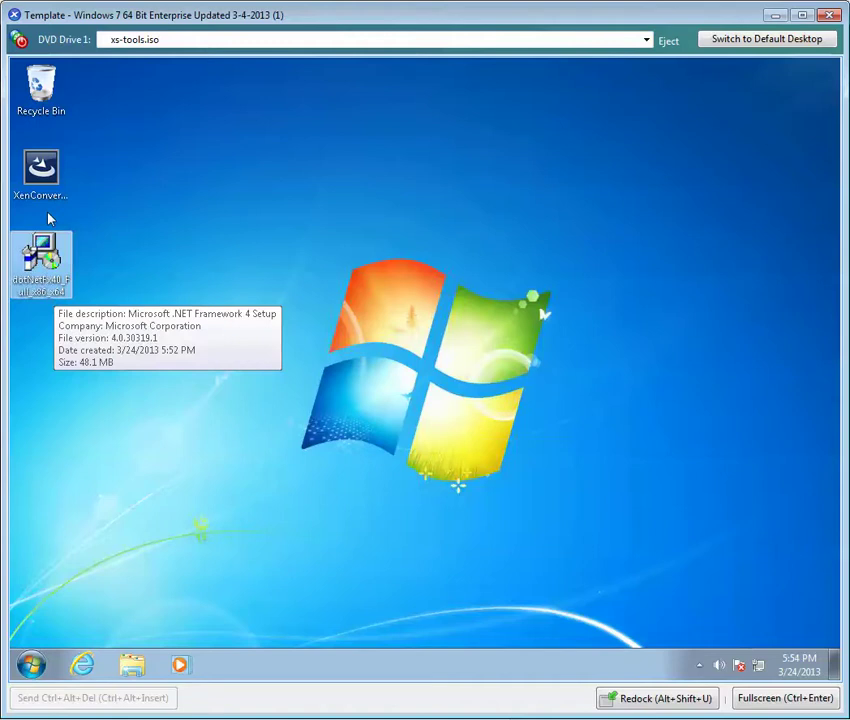
left_click(49, 170)
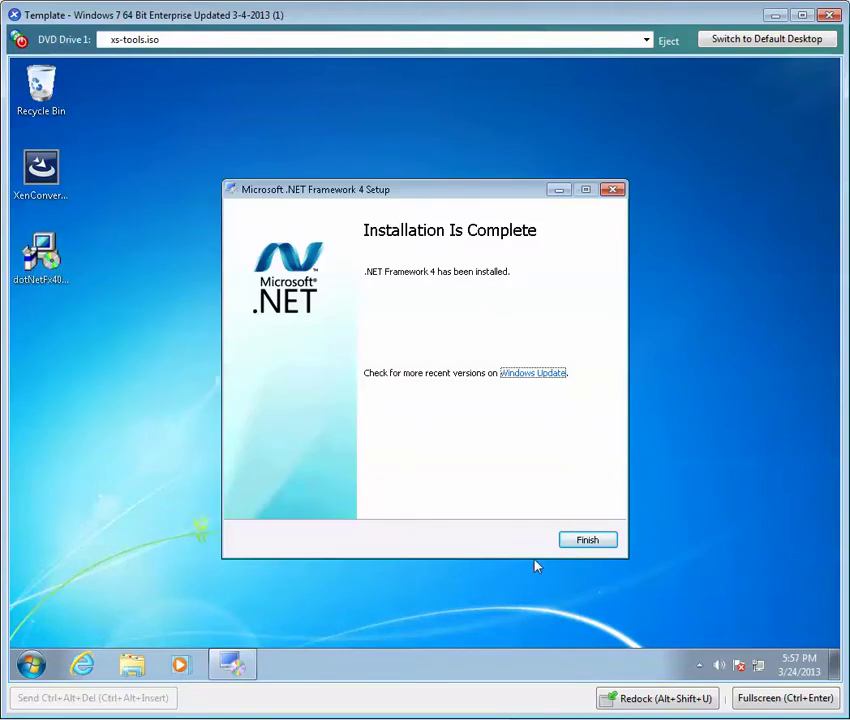
left_click(590, 543)
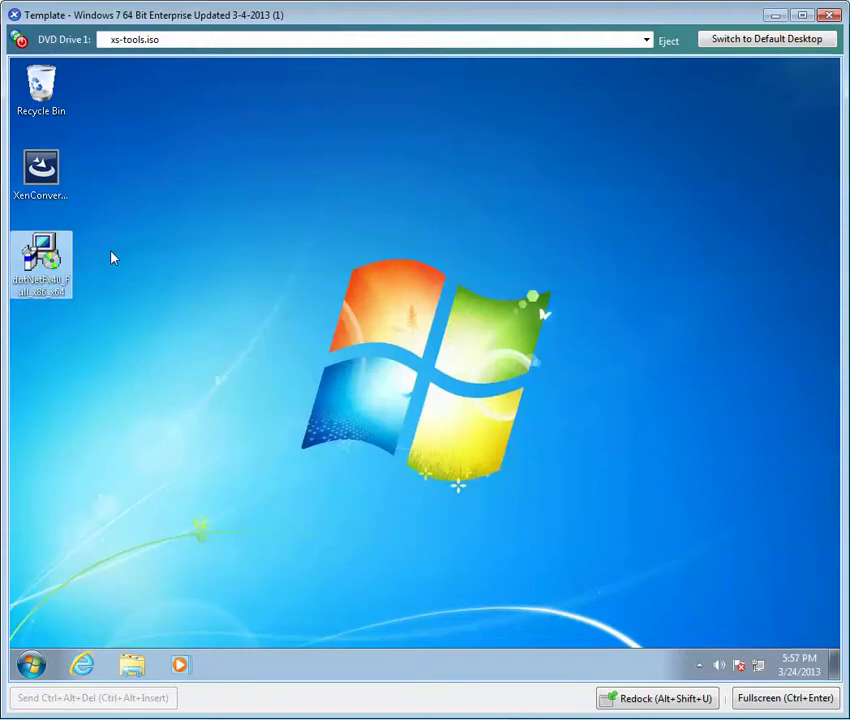
Install Citrix XenConvert_x64 from the desktop installer, accepting the license agreement, and finish the wizard.
double_click(41, 172)
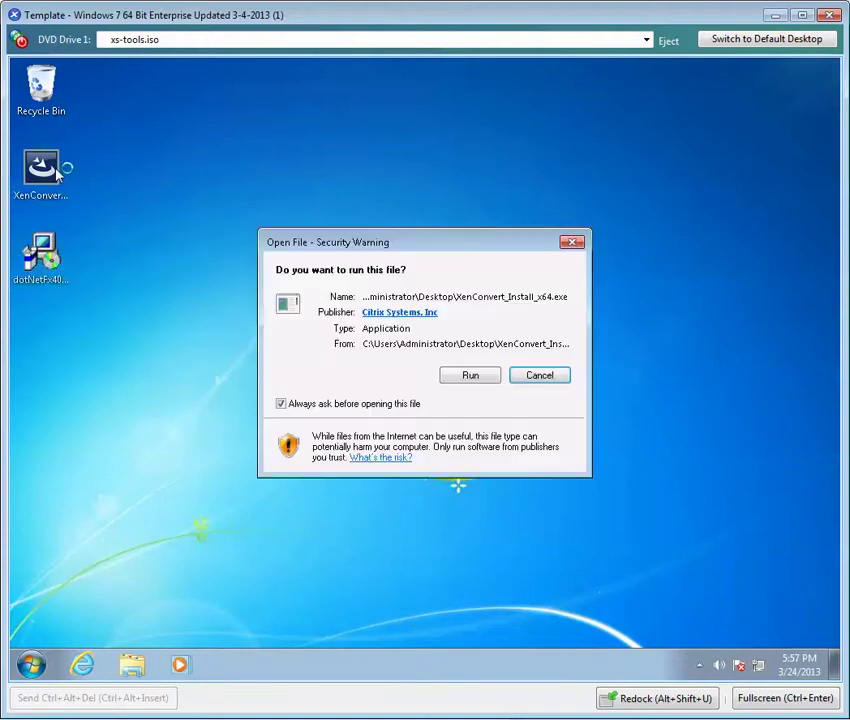
left_click(486, 381)
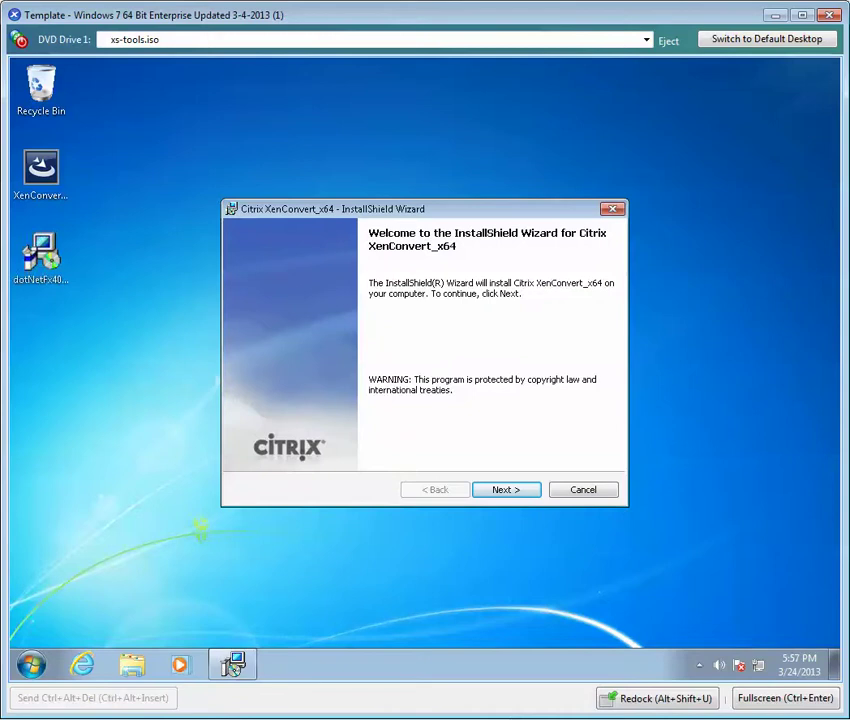
left_click(538, 491)
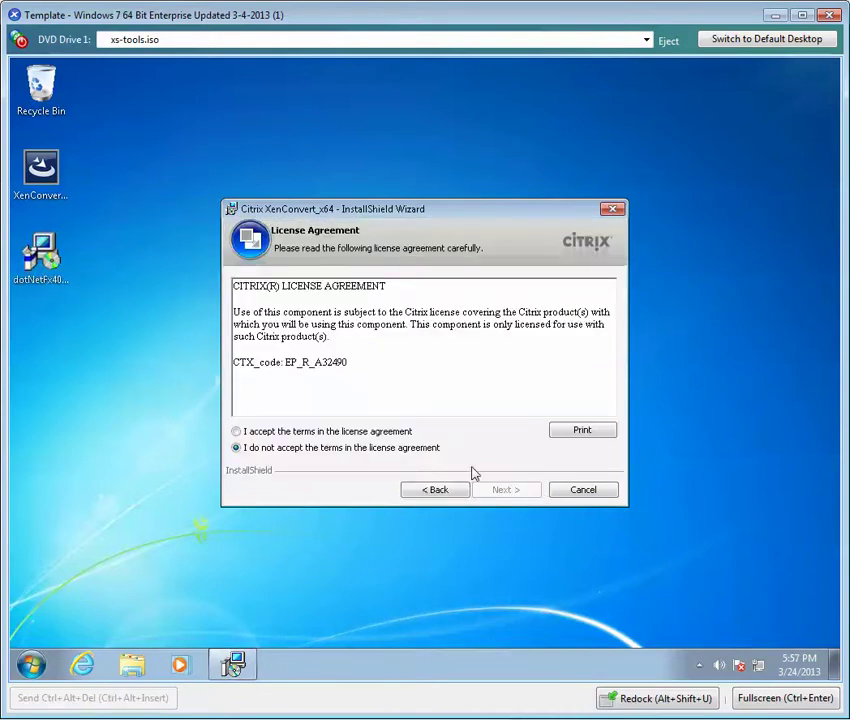
left_click(410, 432)
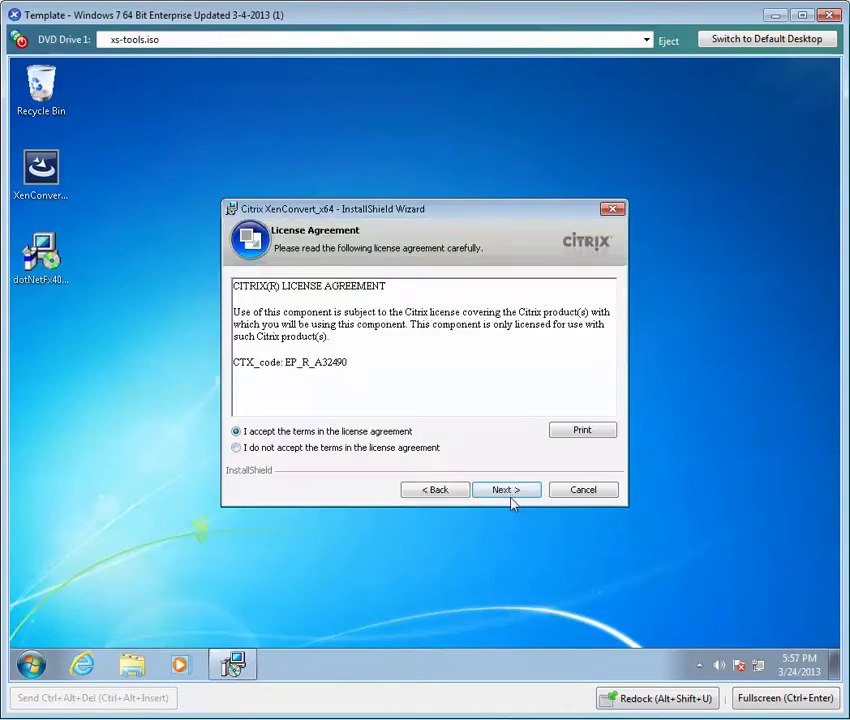
left_click(506, 490)
left_click(506, 490)
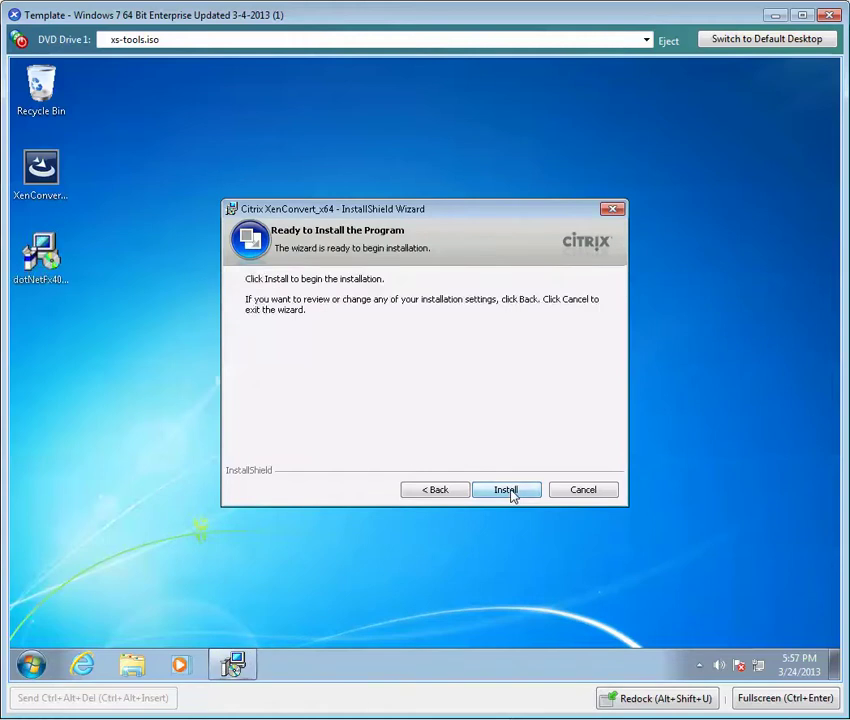
left_click(506, 490)
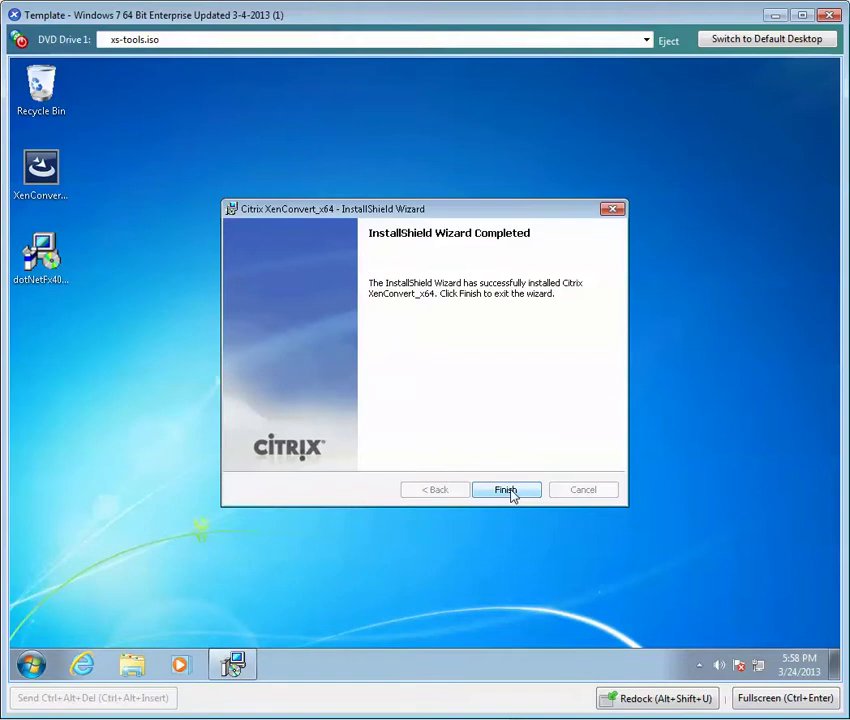
left_click(511, 491)
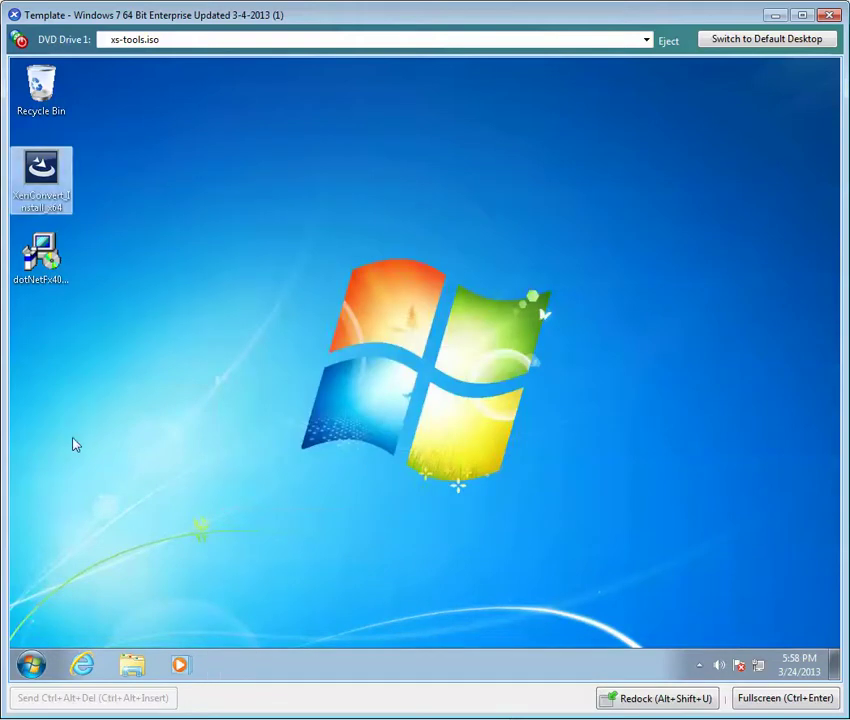
Launch XenConvert and proceed with converting this machine (Win7Template) to XenServer.
left_click(32, 664)
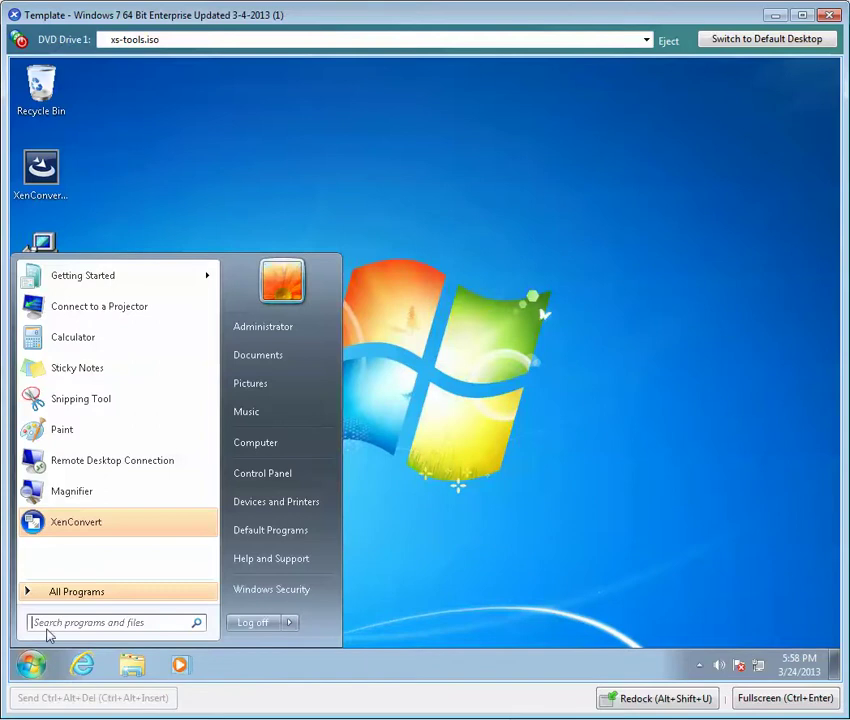
left_click(67, 526)
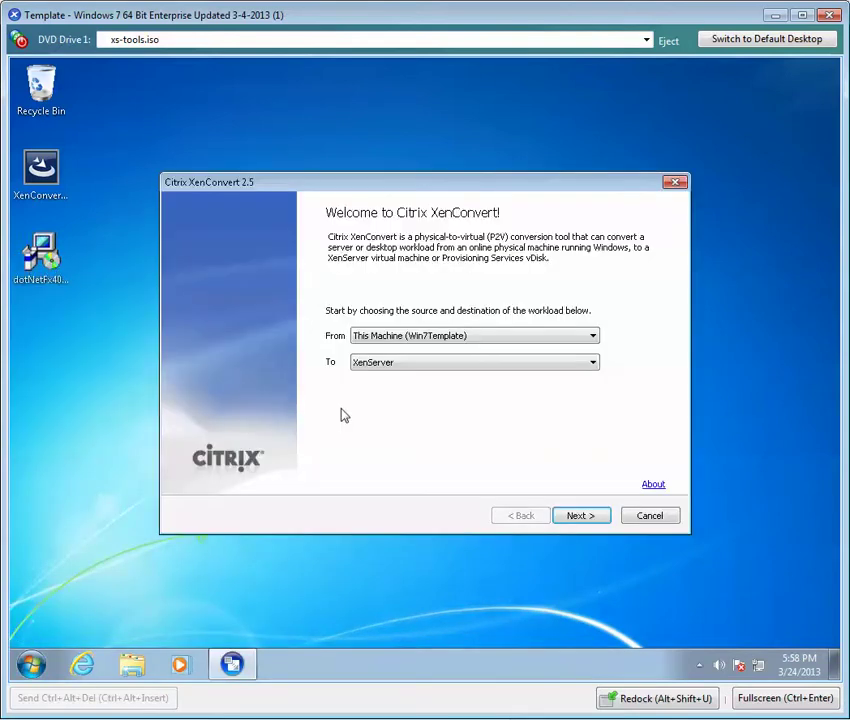
left_click(418, 367)
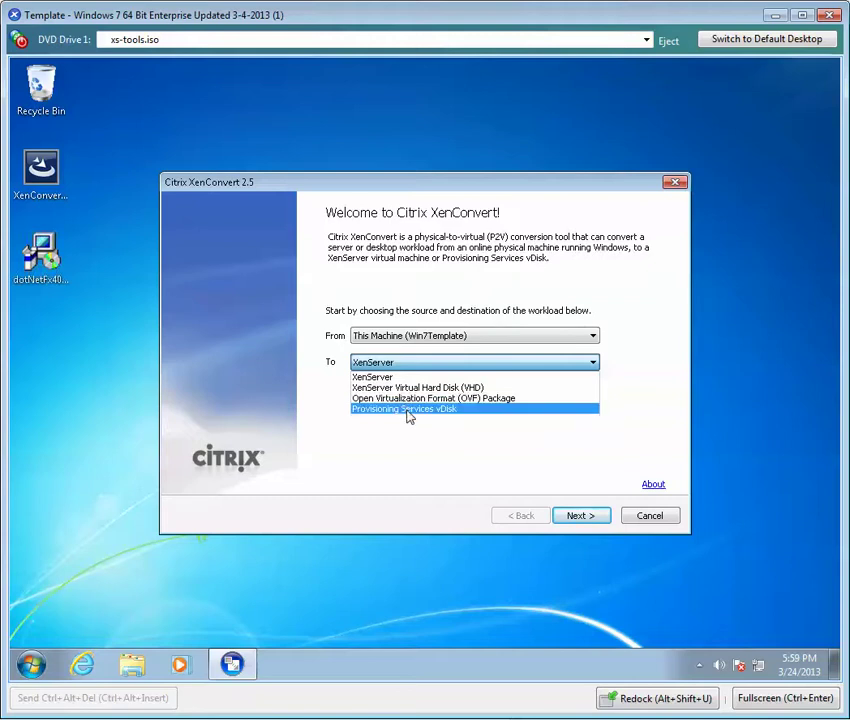
left_click(578, 525)
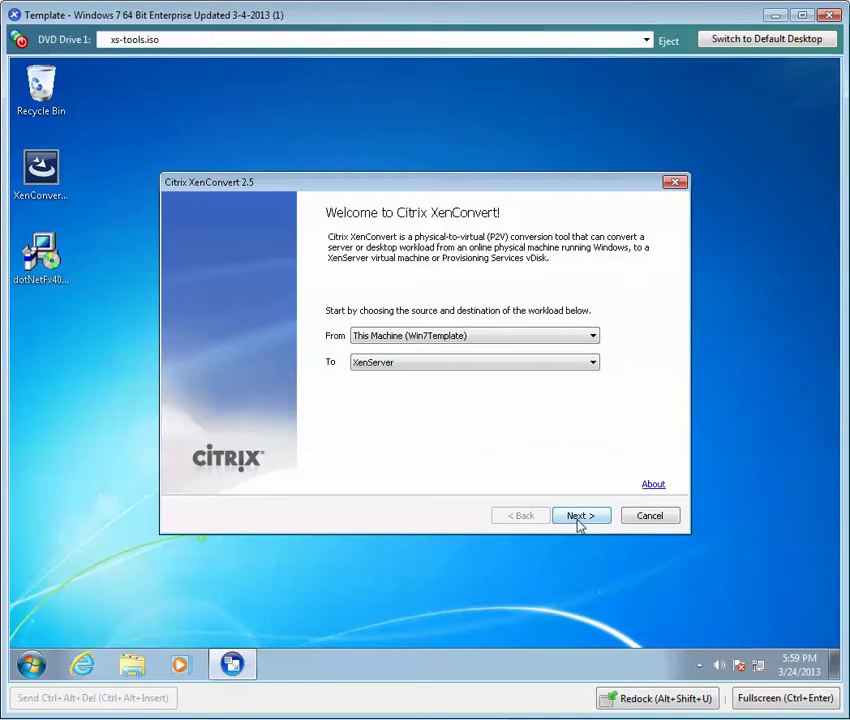
left_click(583, 518)
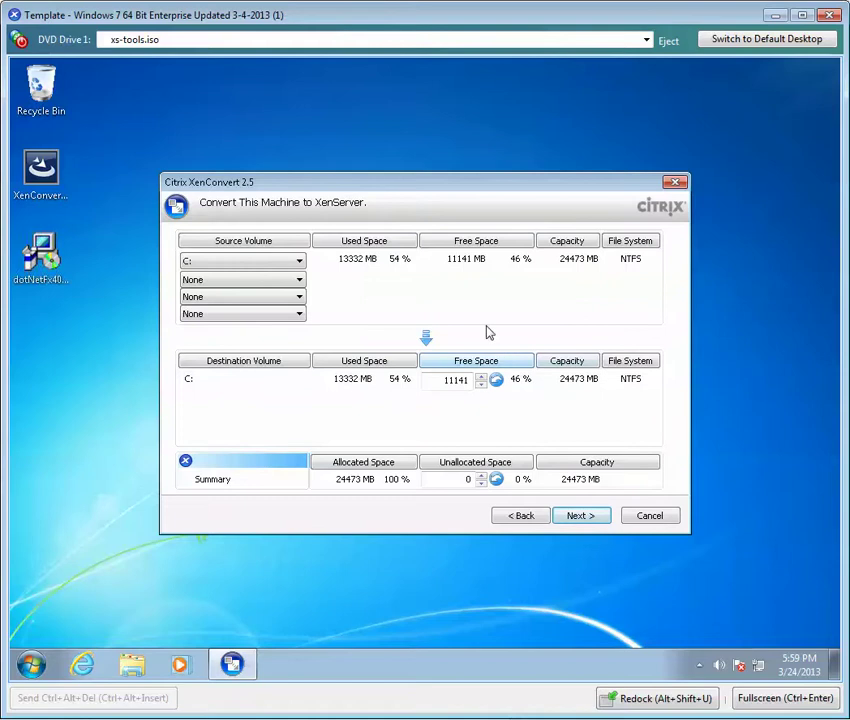
Examine the volumes offered for the first and second source volumes, keeping C: as the only source.
left_click(299, 261)
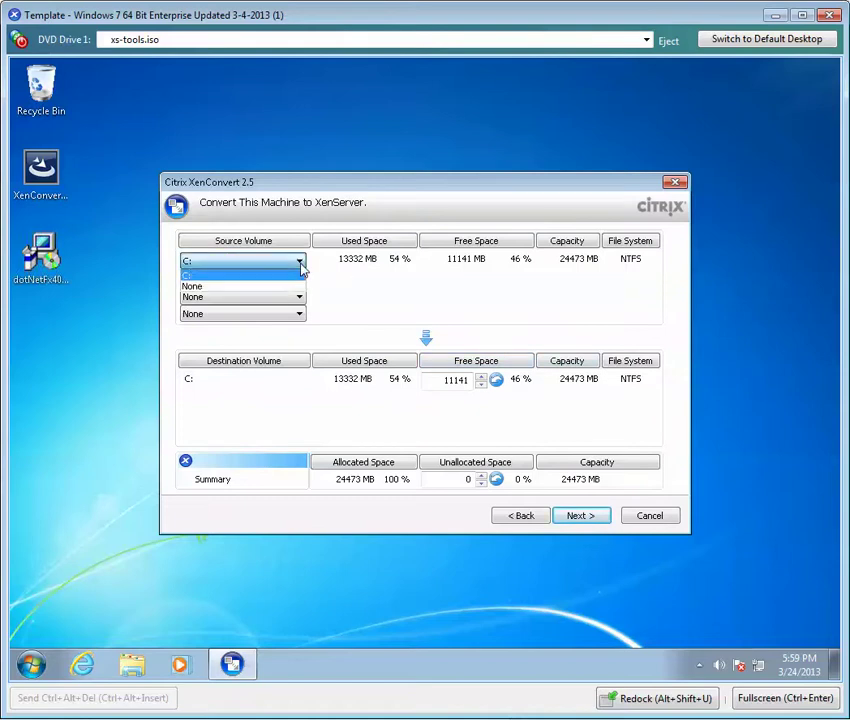
left_click(300, 274)
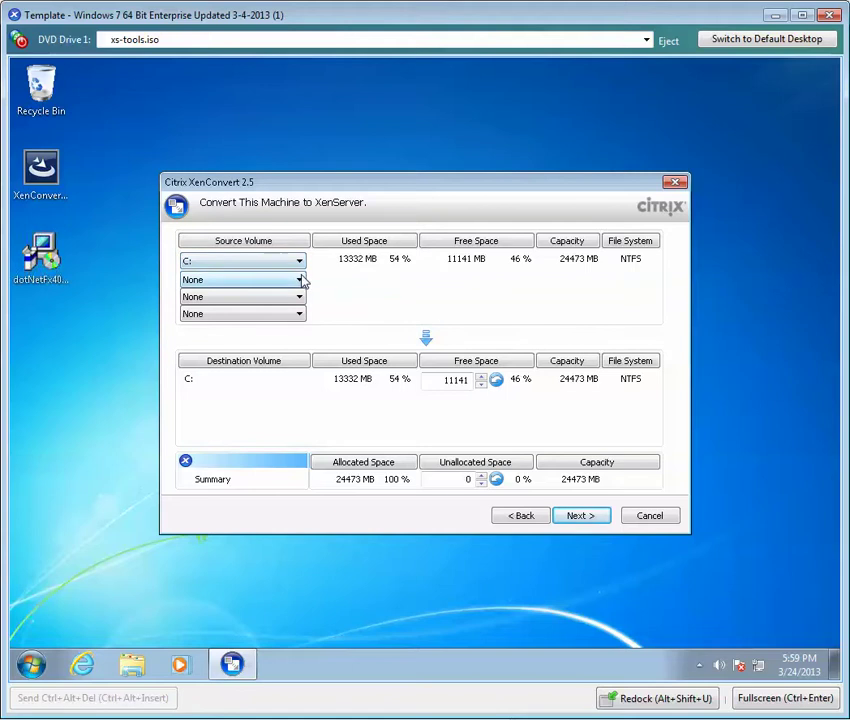
left_click(300, 281)
left_click(302, 283)
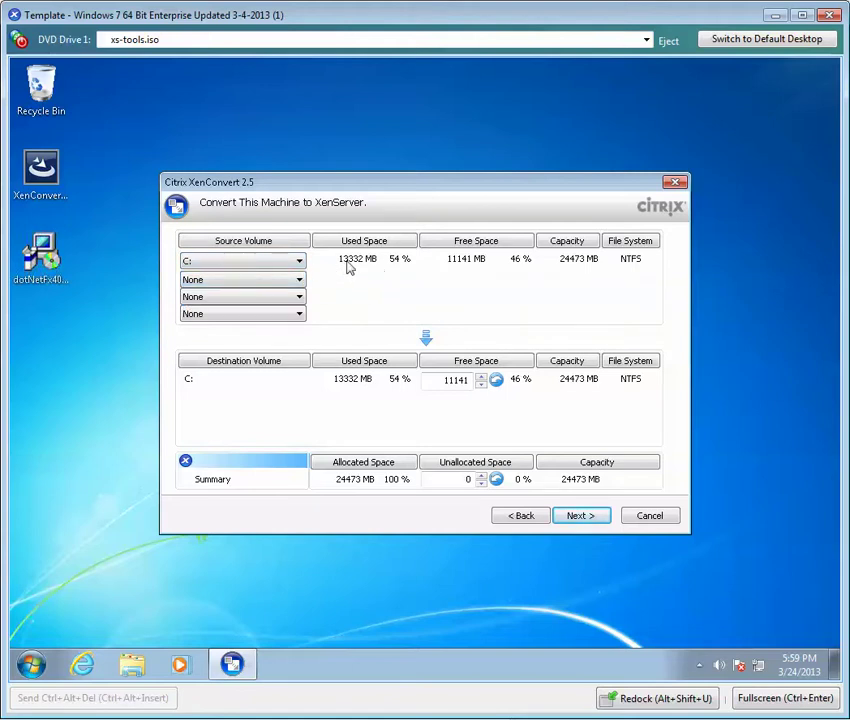
left_click(300, 281)
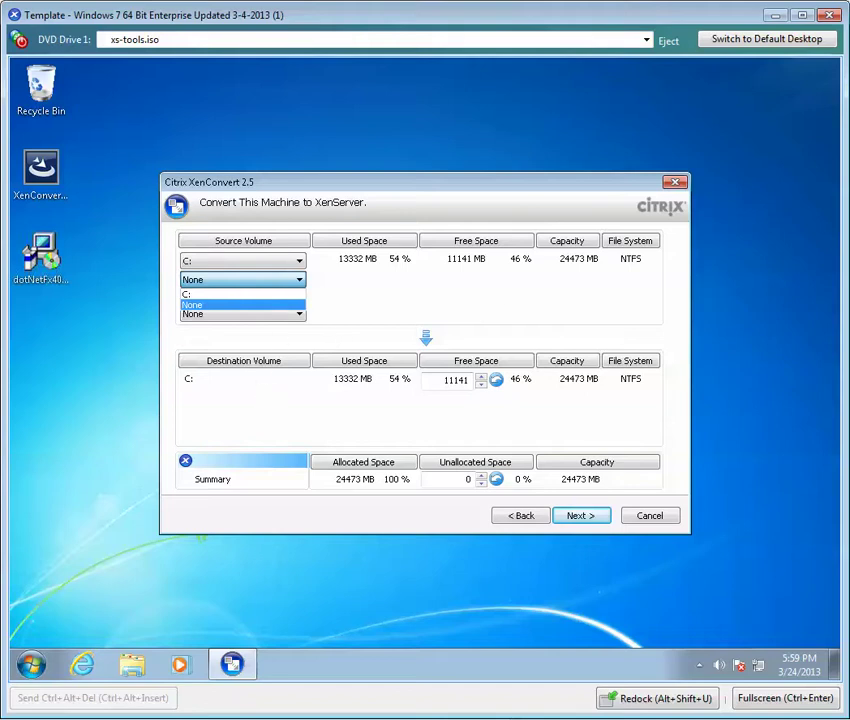
left_click(342, 288)
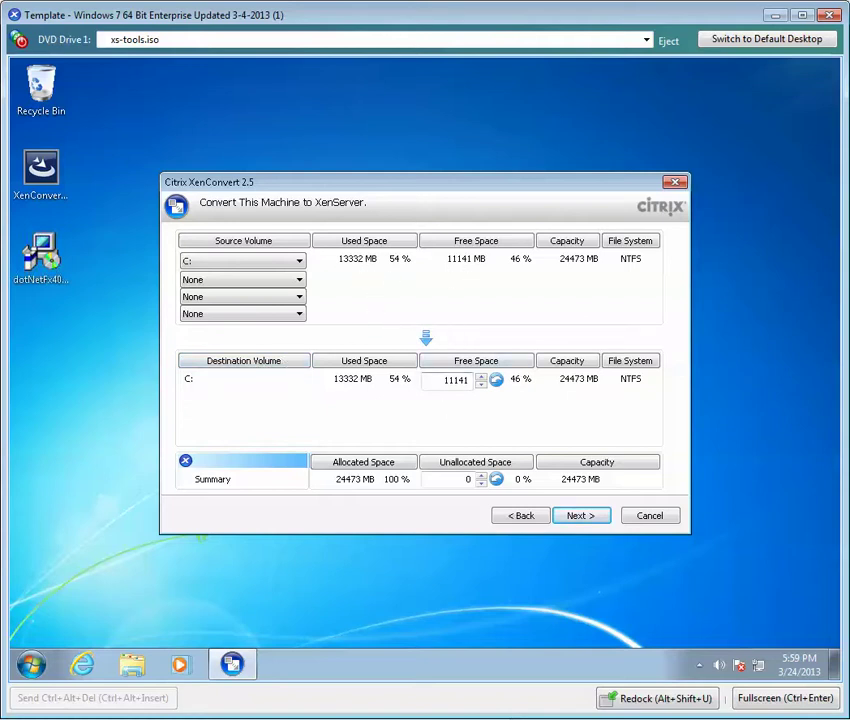
Set the free space of destination volume C: to 15000 MB.
double_click(446, 380)
left_click_drag(485, 386, 485, 386)
left_click_drag(447, 380, 476, 386)
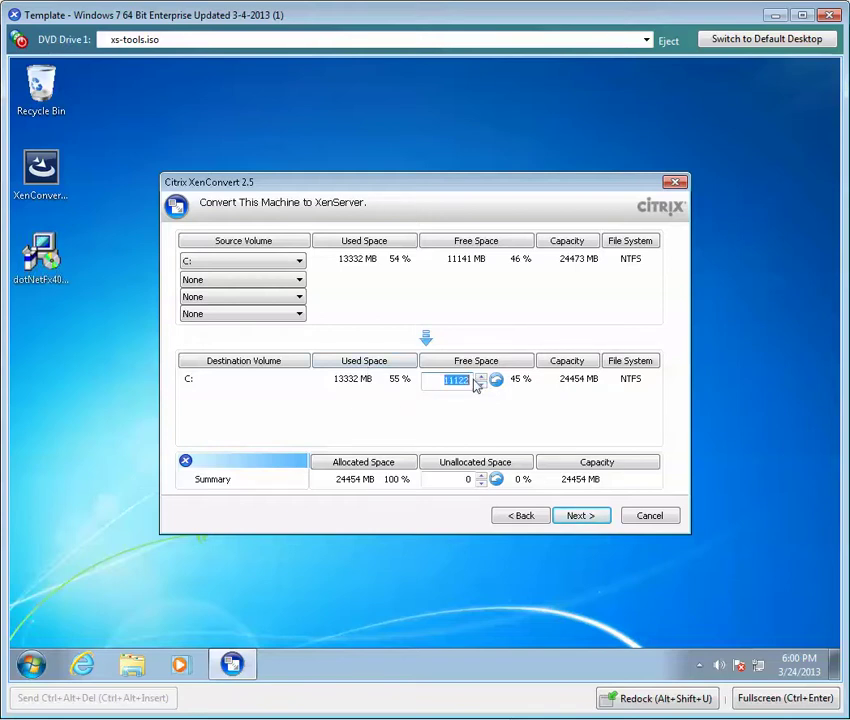
type("15000")
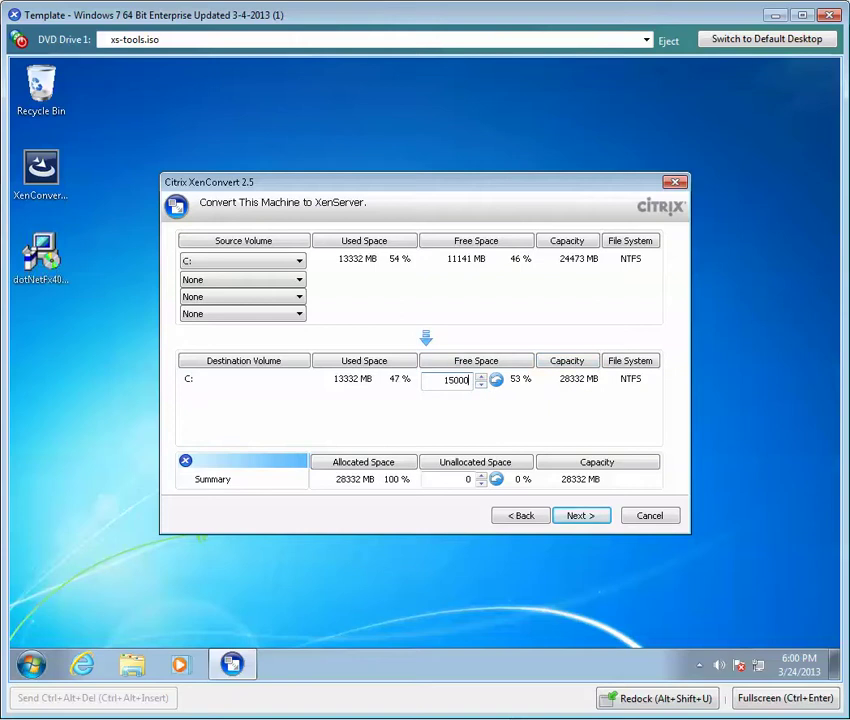
Set the free space of destination volume C: to 11141 MB and continue to the XenServer connection parameters.
left_click_drag(468, 380, 444, 380)
type("11141")
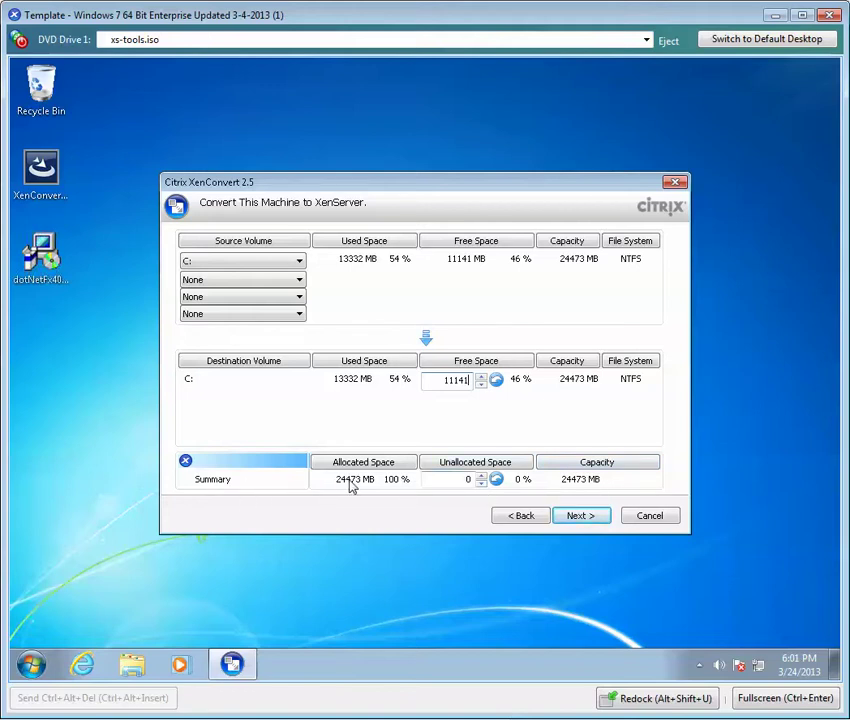
left_click(594, 515)
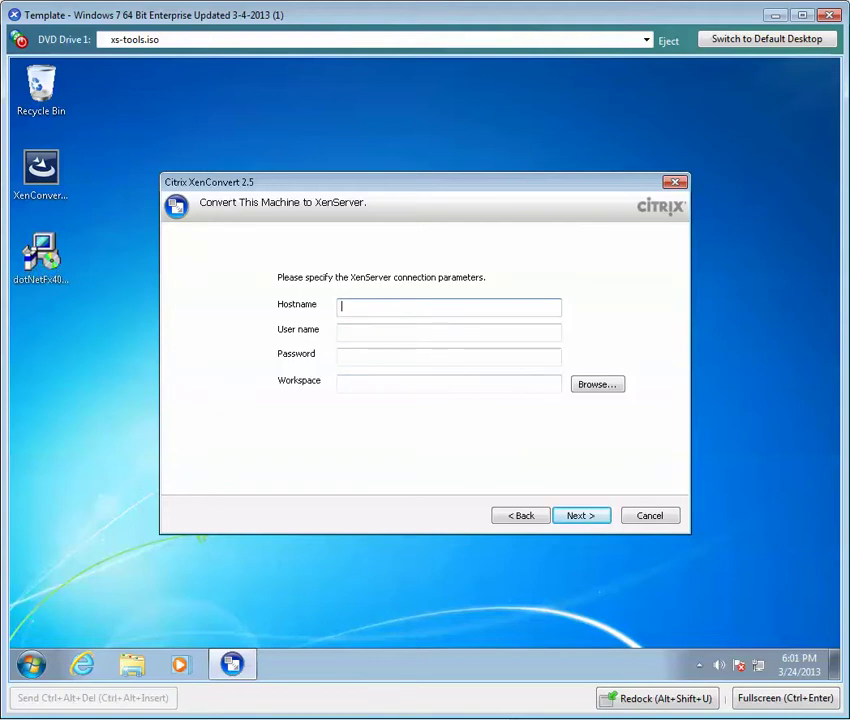
Enter 10.201.161.5 as the XenServer hostname and fill in the account's user name and password.
type("19")
key("BackSpace")
type("0.1")
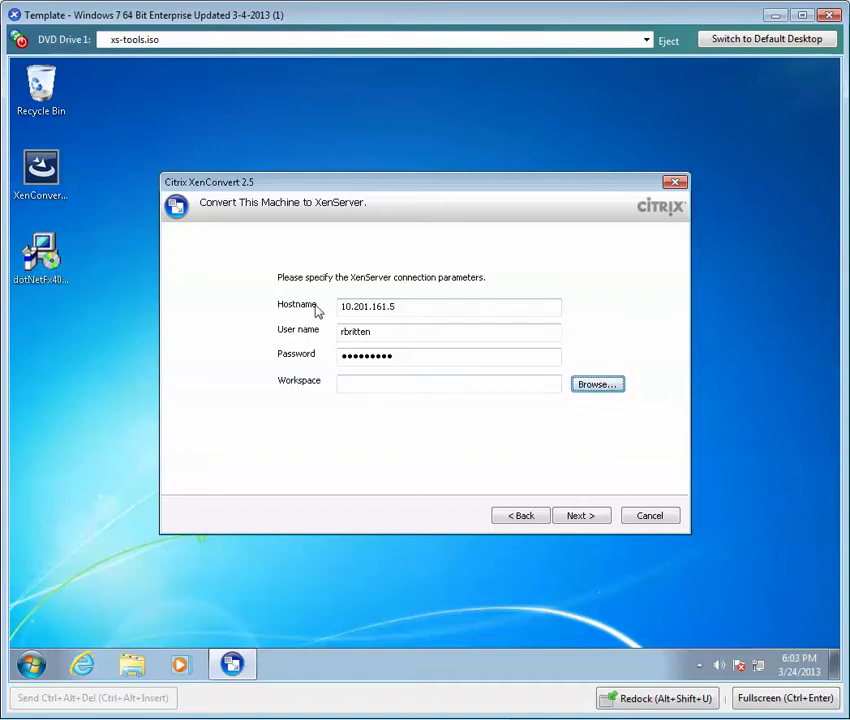
Browse the local and CD drives for a workspace folder and choose Local Disk (C:).
left_click(610, 389)
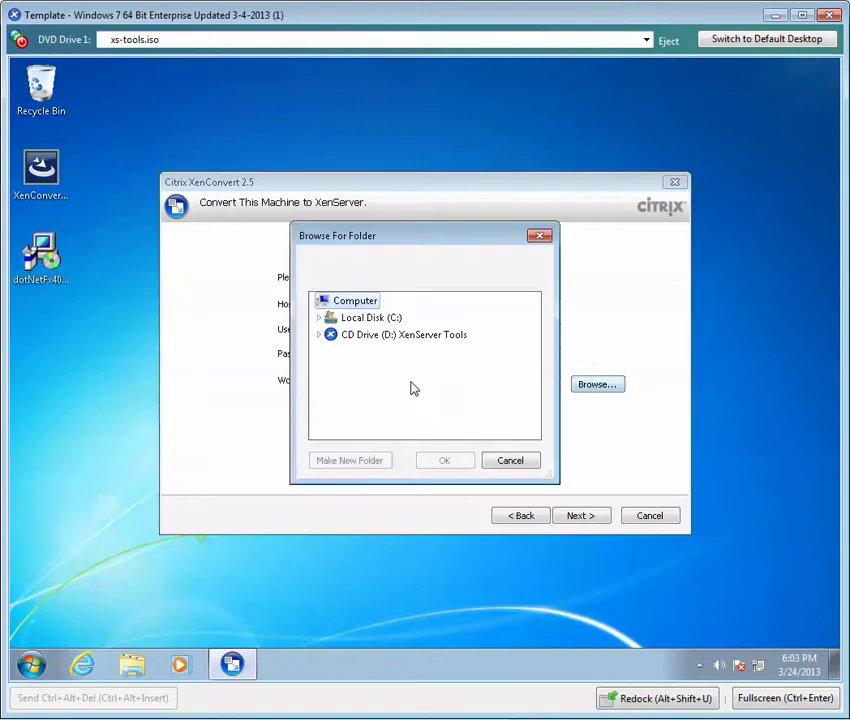
left_click(319, 318)
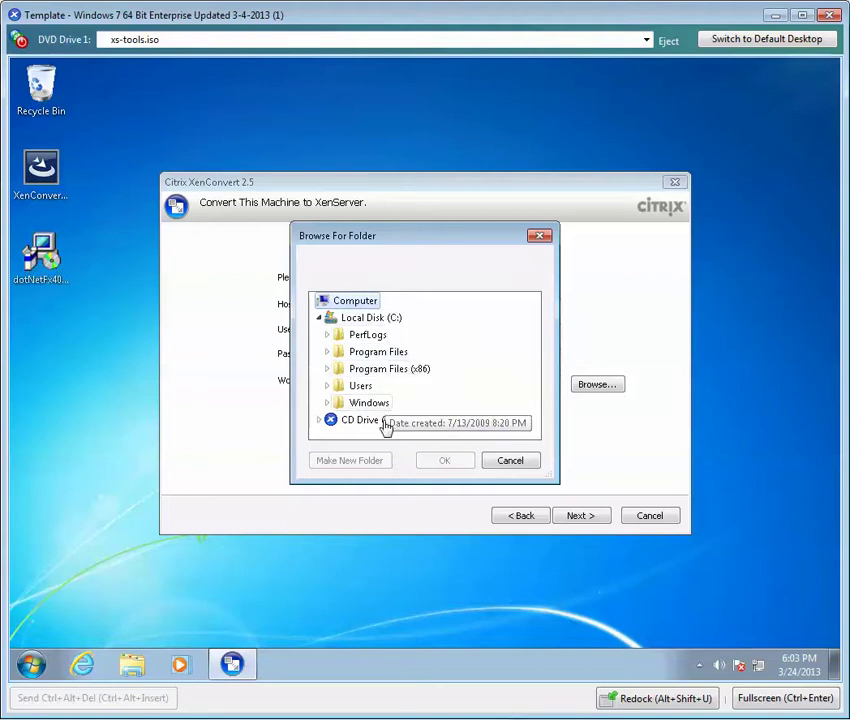
left_click(388, 317)
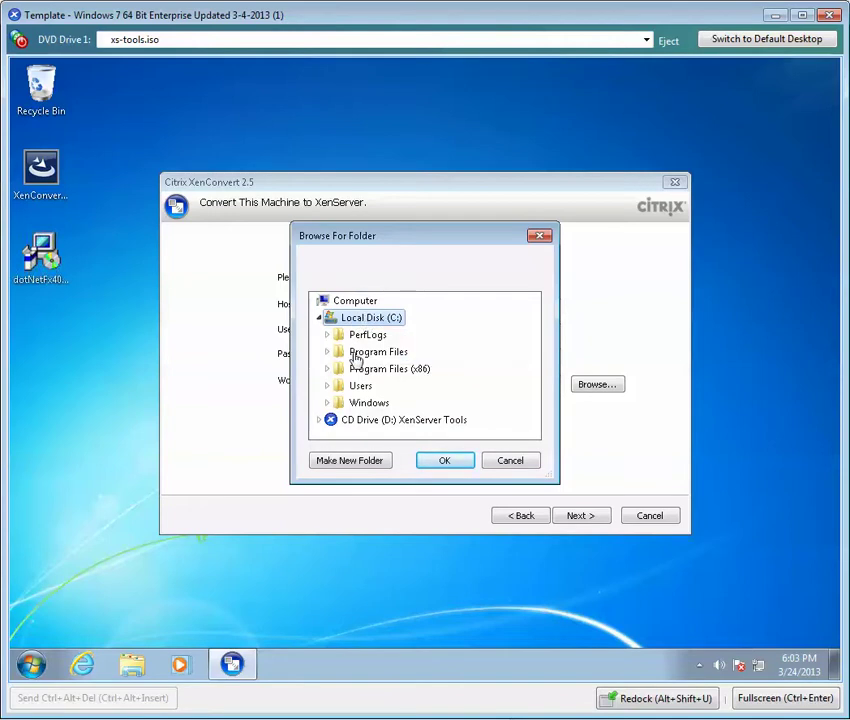
left_click(319, 420)
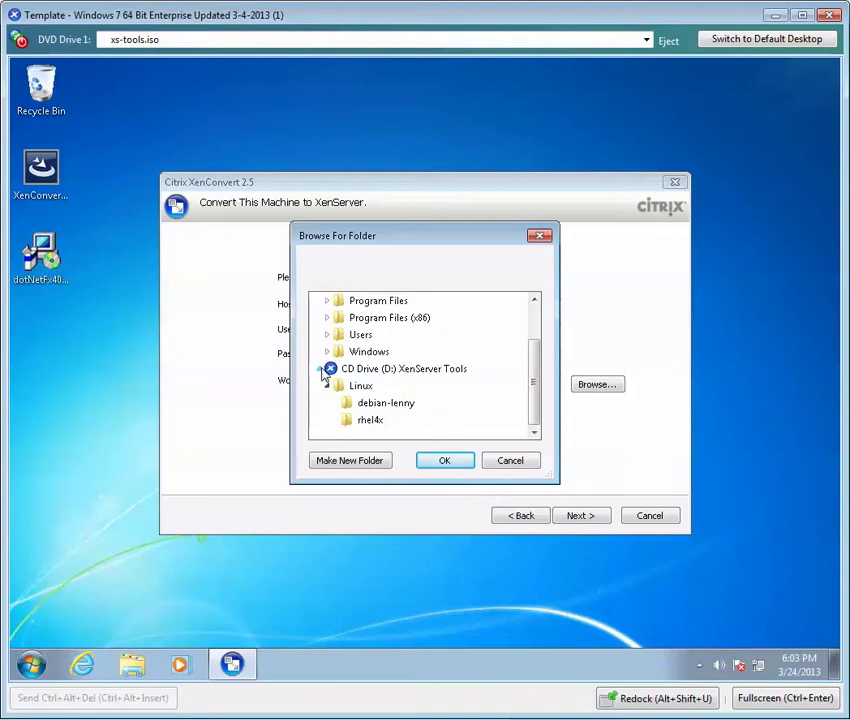
left_click(319, 369)
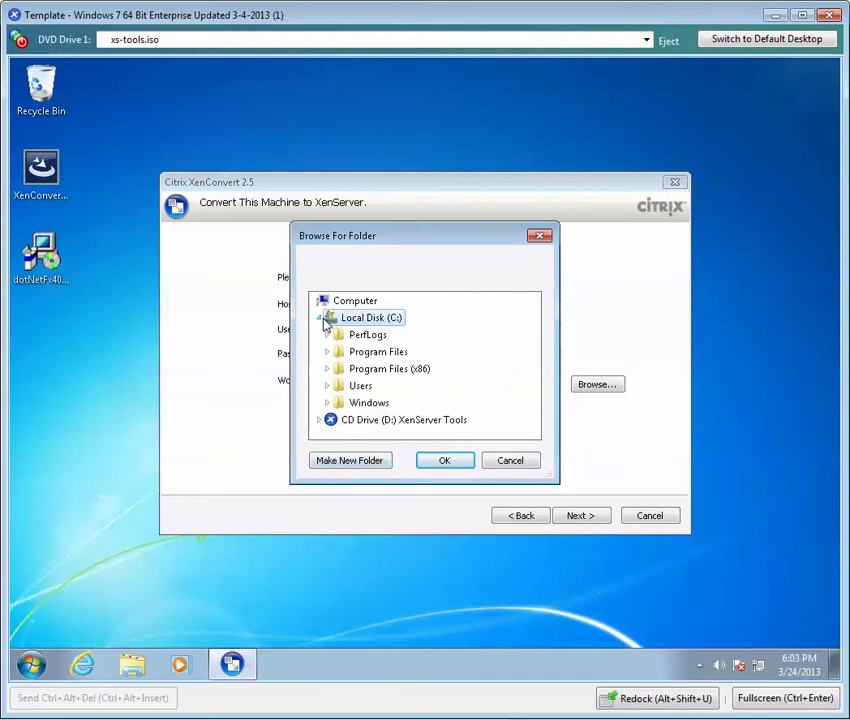
left_click(320, 318)
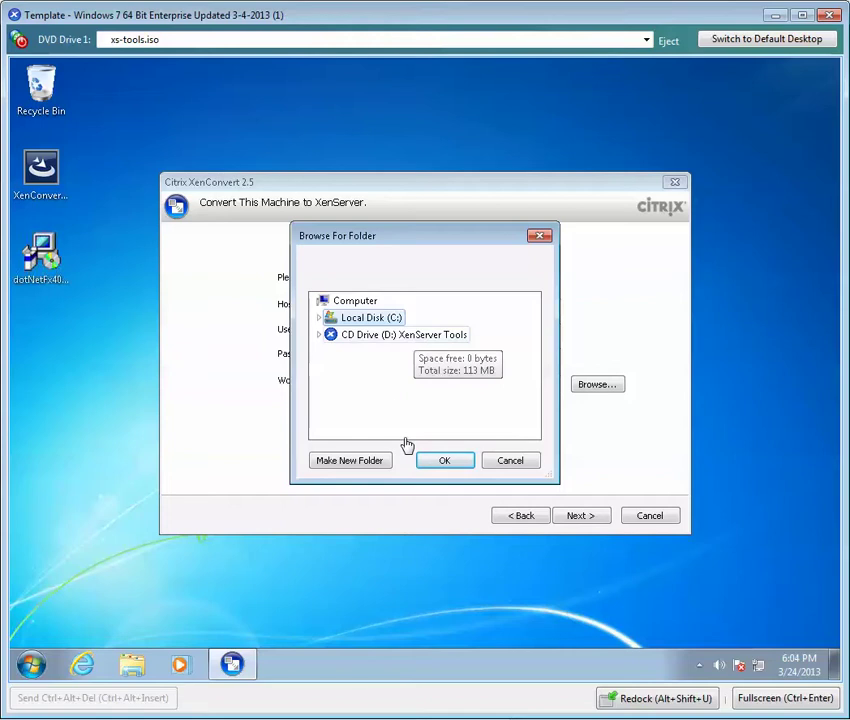
left_click(319, 318)
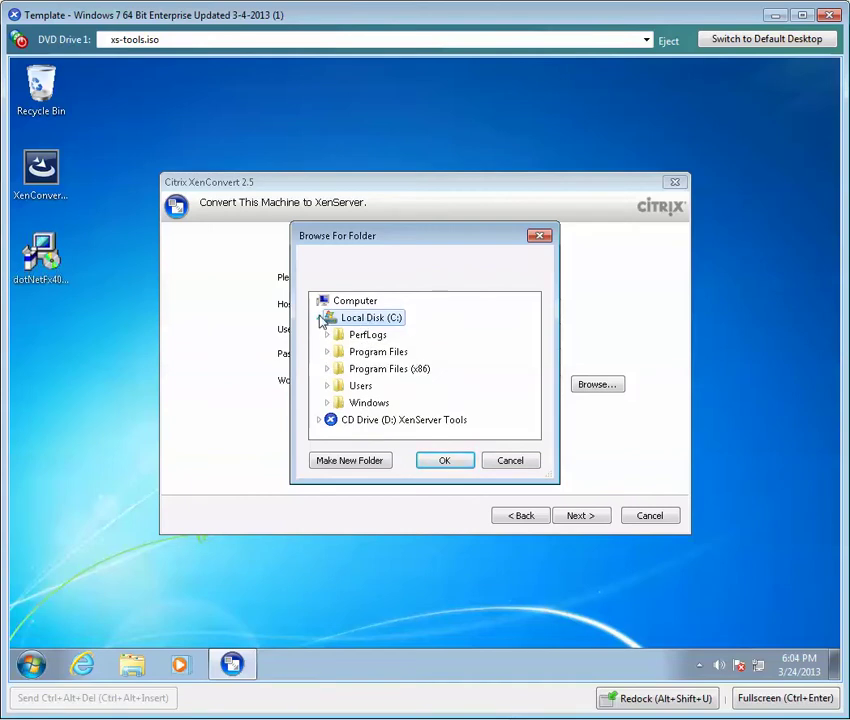
left_click(319, 318)
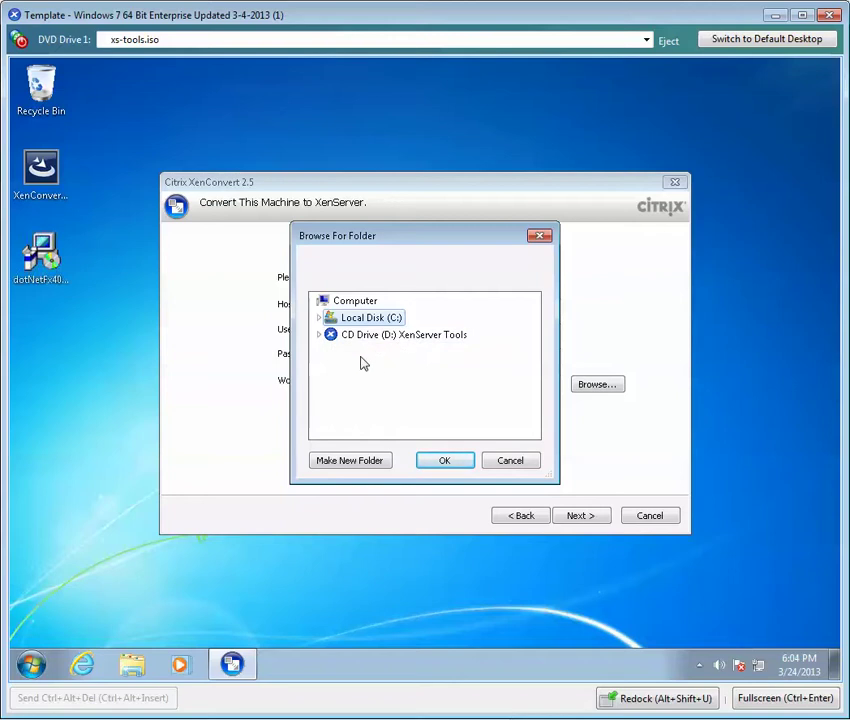
left_click(456, 464)
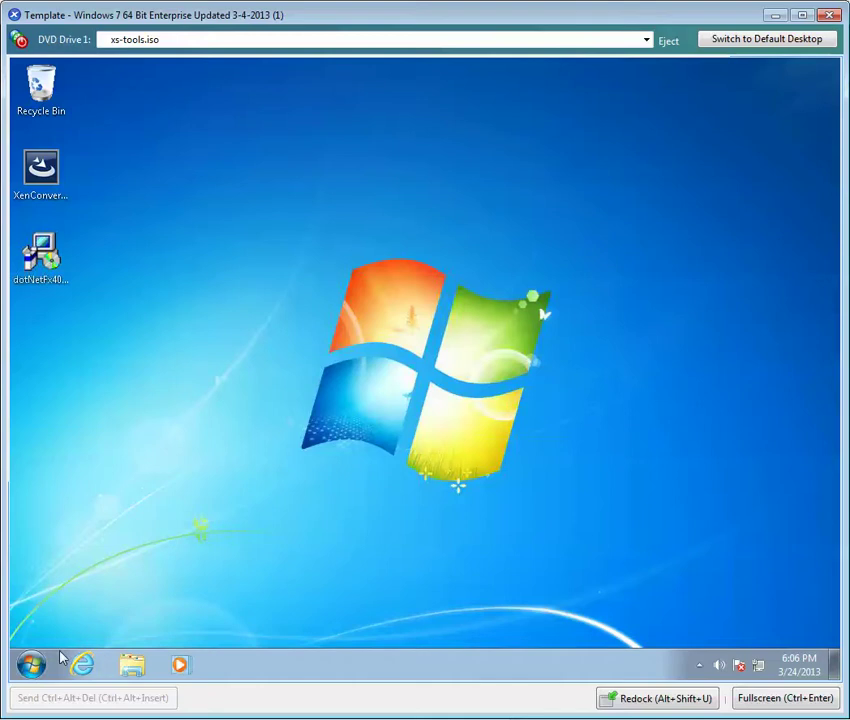
View the computer's drives and examine the New Volume (E:) drive.
left_click(32, 670)
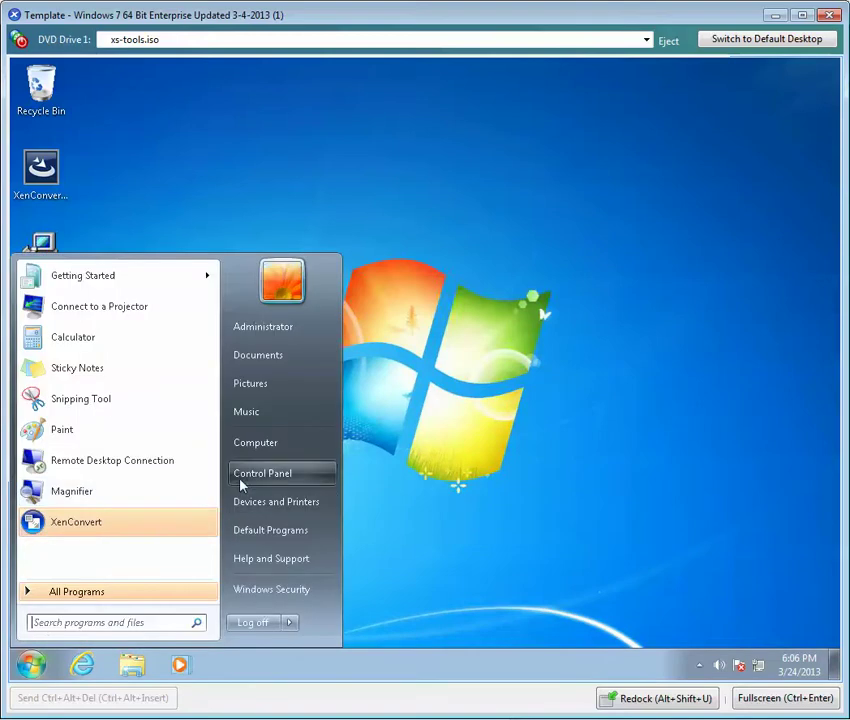
left_click(251, 453)
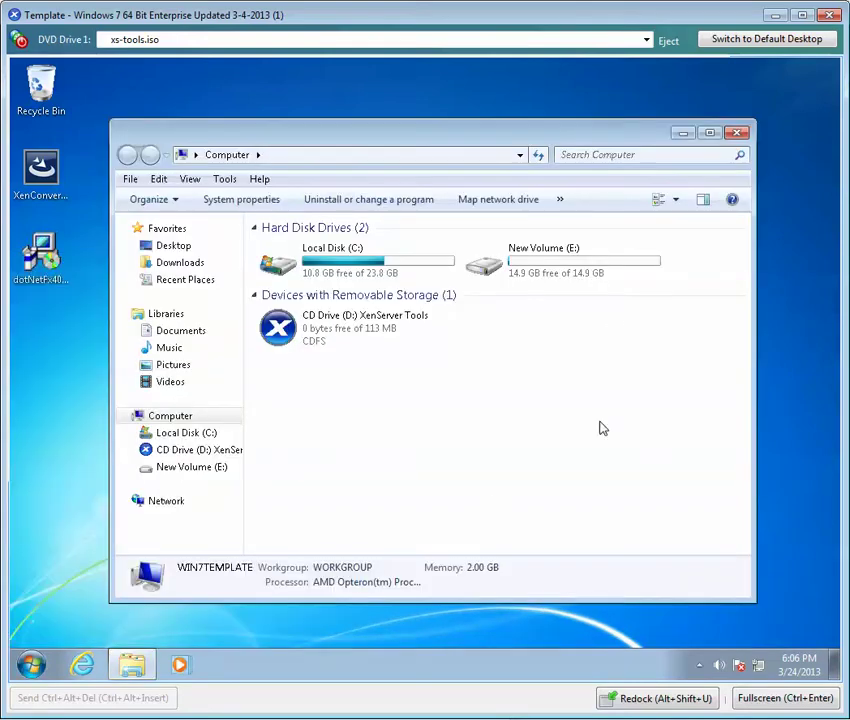
mouse_move(597, 282)
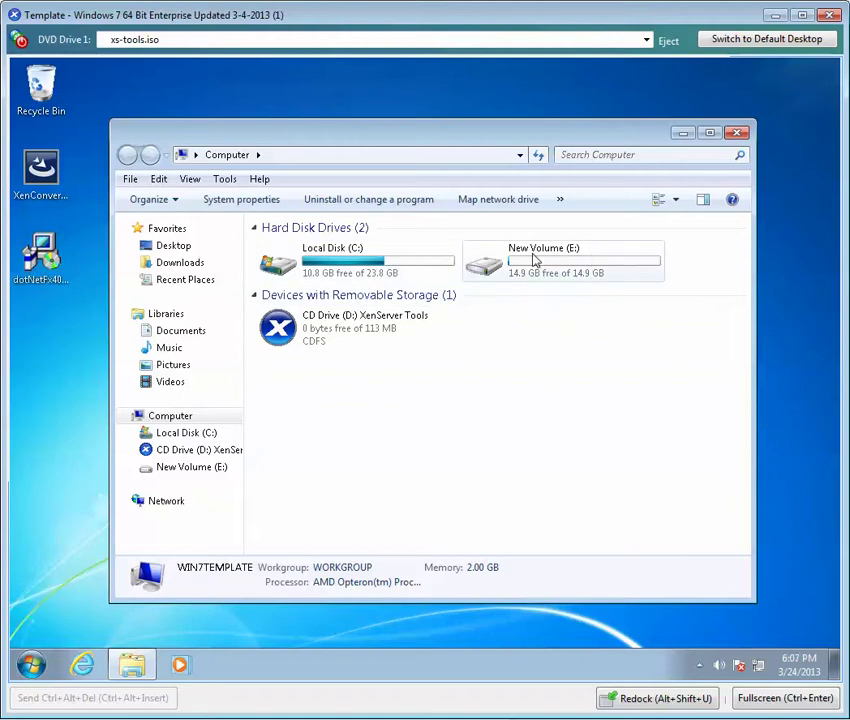
Start XenConvert and proceed with converting This Machine (Win7Template) to XenServer.
left_click(30, 664)
left_click(55, 524)
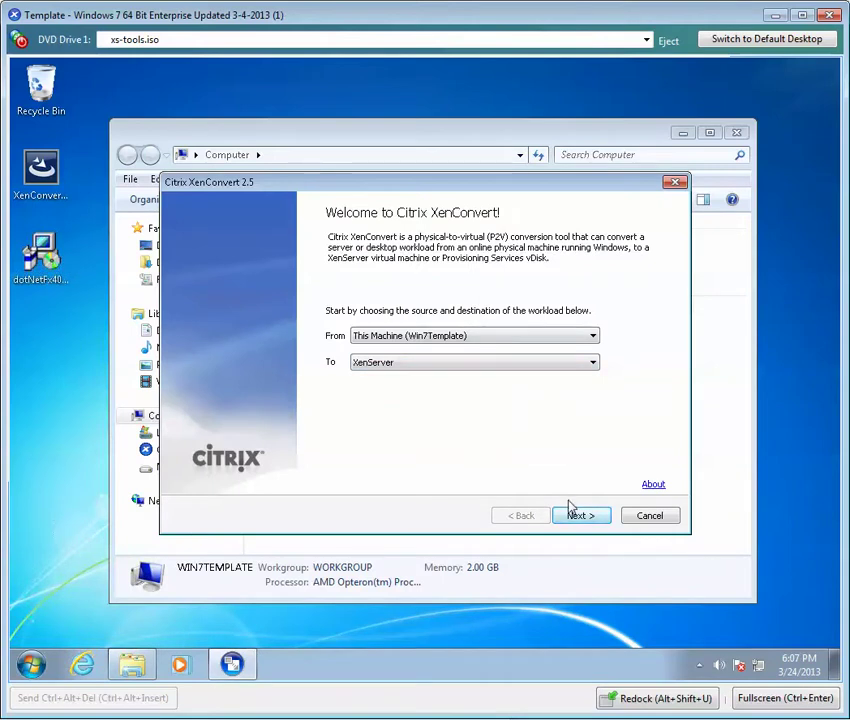
left_click(590, 521)
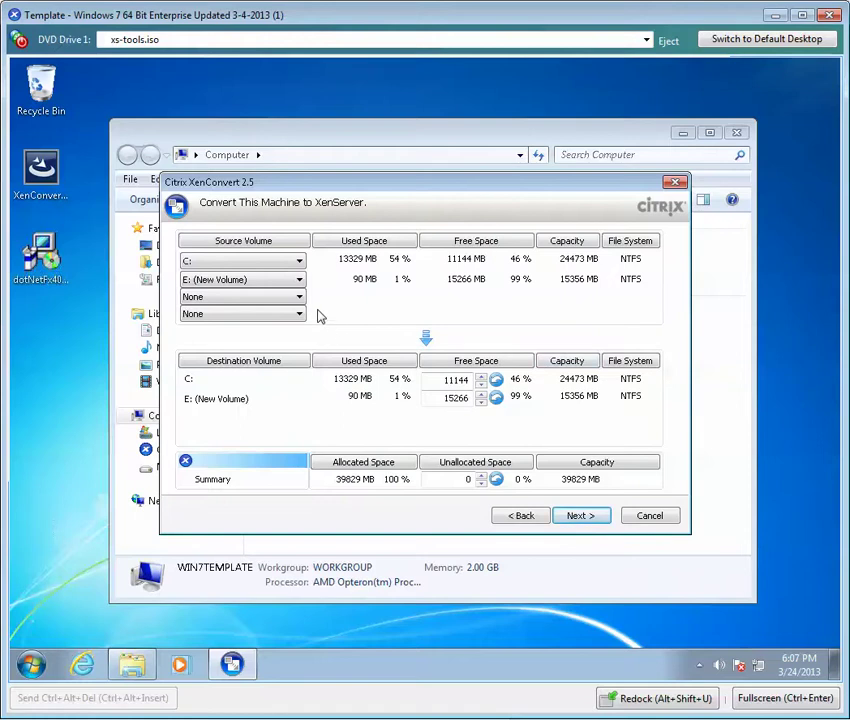
Make C: the only source volume for the conversion, leaving out E: (New Volume).
left_click(298, 279)
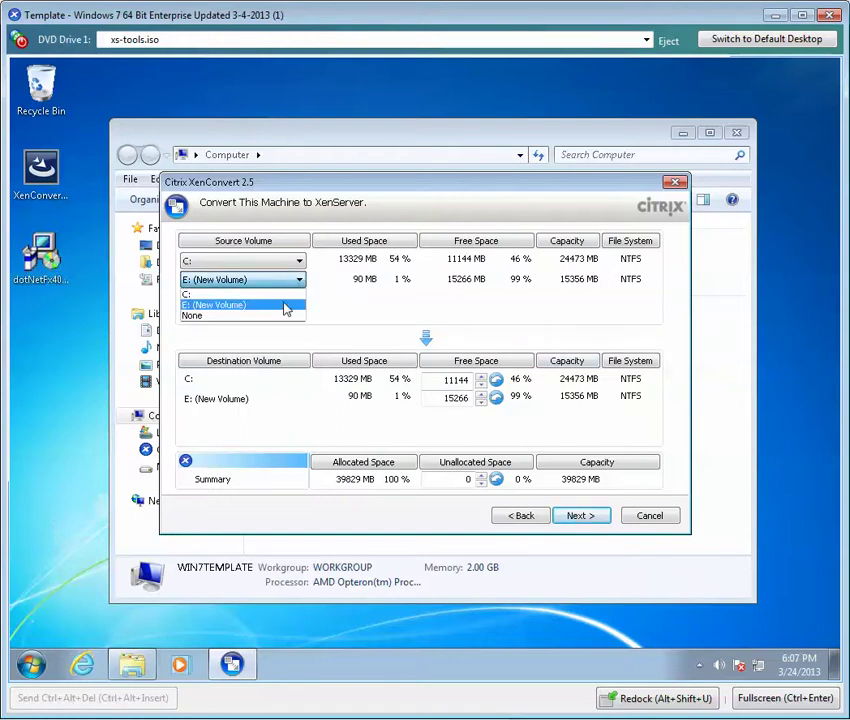
left_click(284, 306)
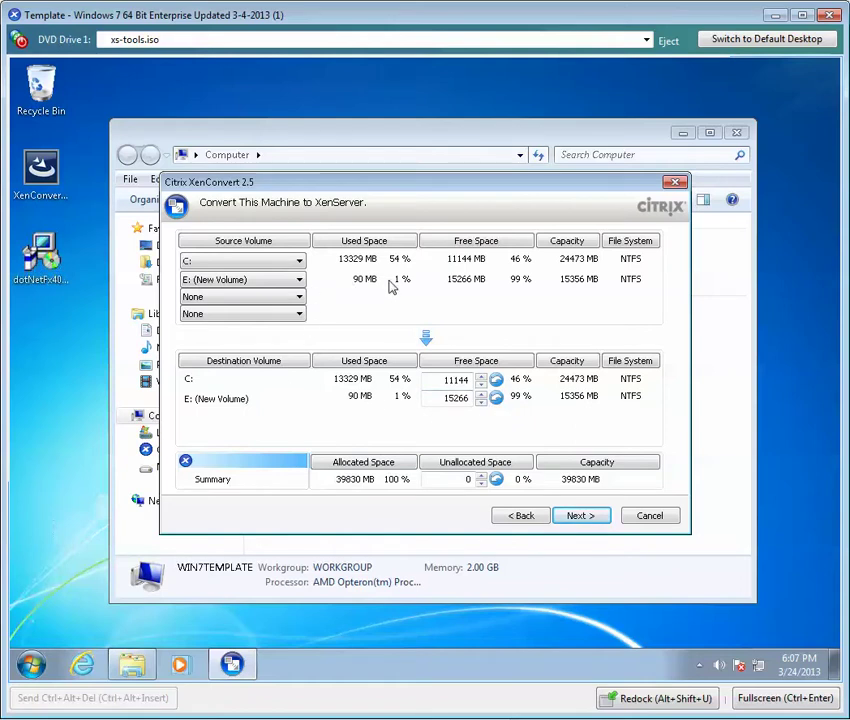
left_click(295, 285)
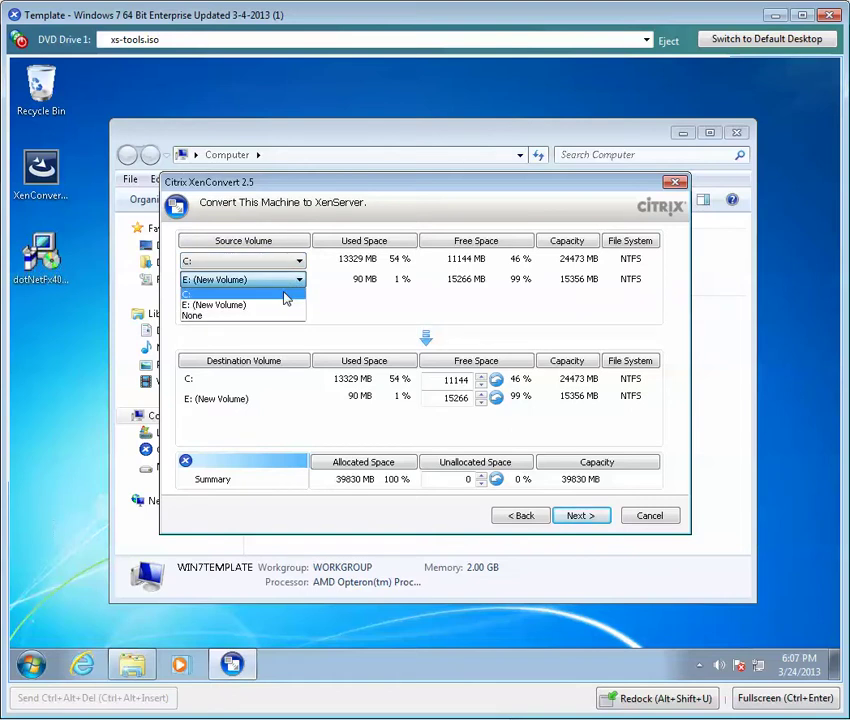
left_click(286, 296)
left_click(297, 261)
left_click(288, 275)
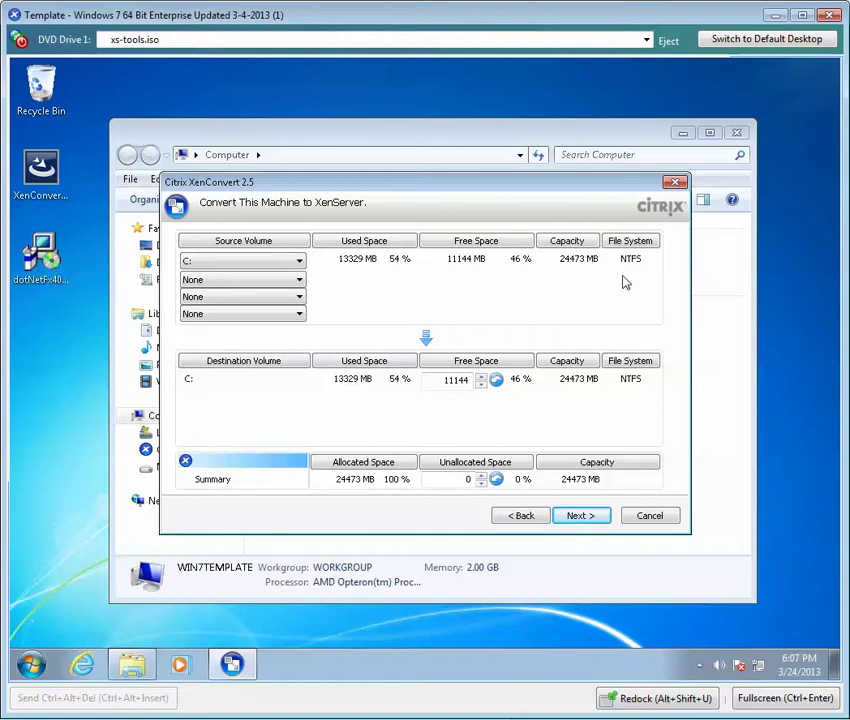
Try to set the free space of destination volume C: to 4086 MB.
double_click(449, 380)
type("40")
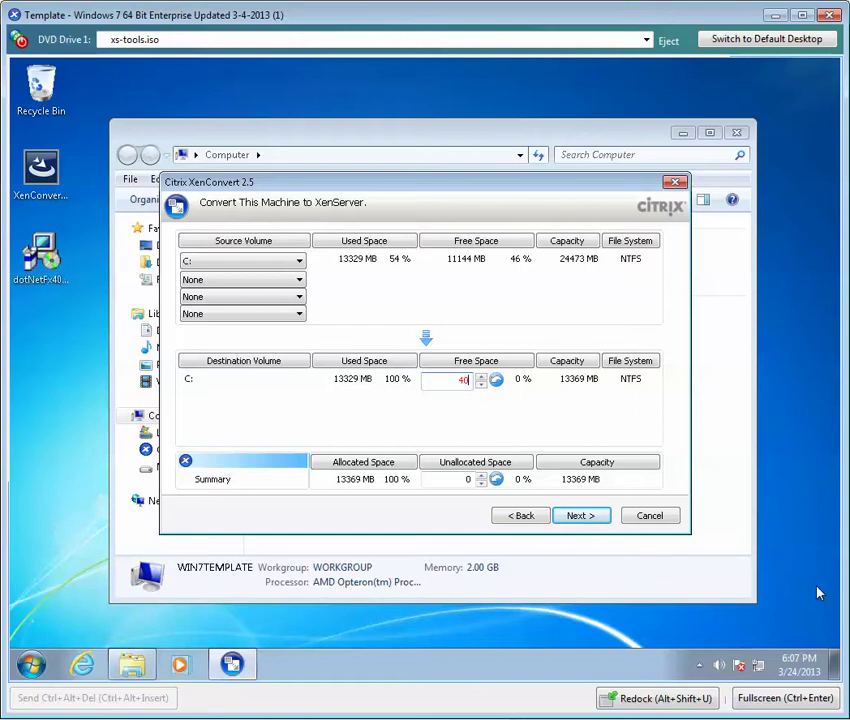
type("86")
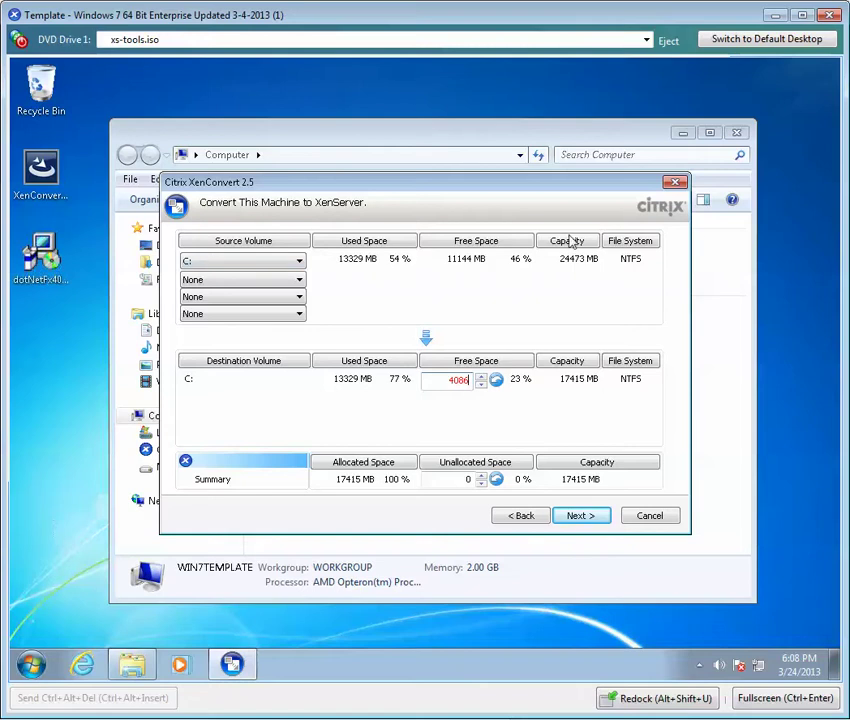
key("BackSpace")
key("BackSpace")
key("BackSpace")
key("BackSpace")
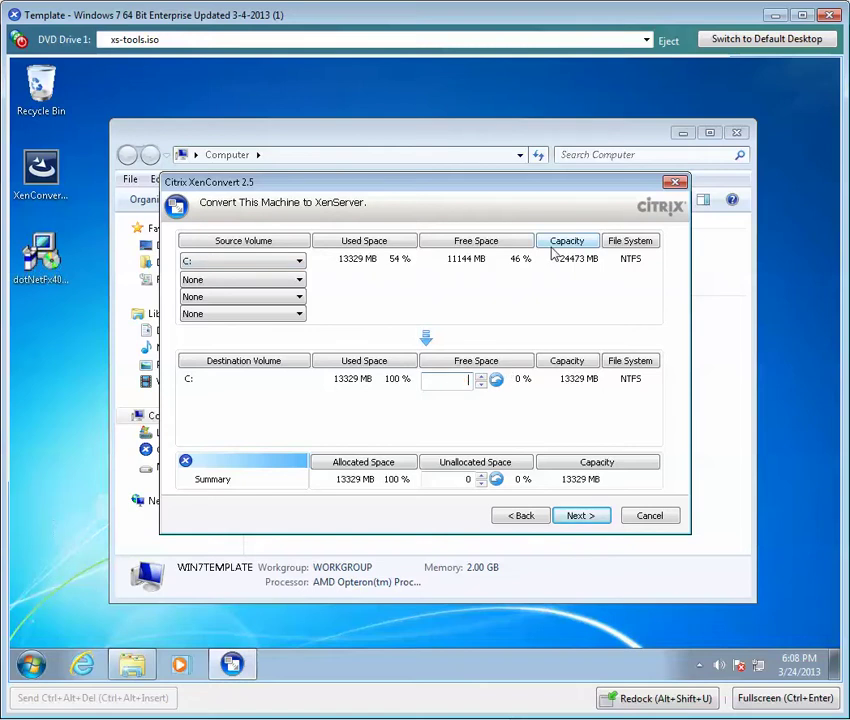
type("14")
key("Tab")
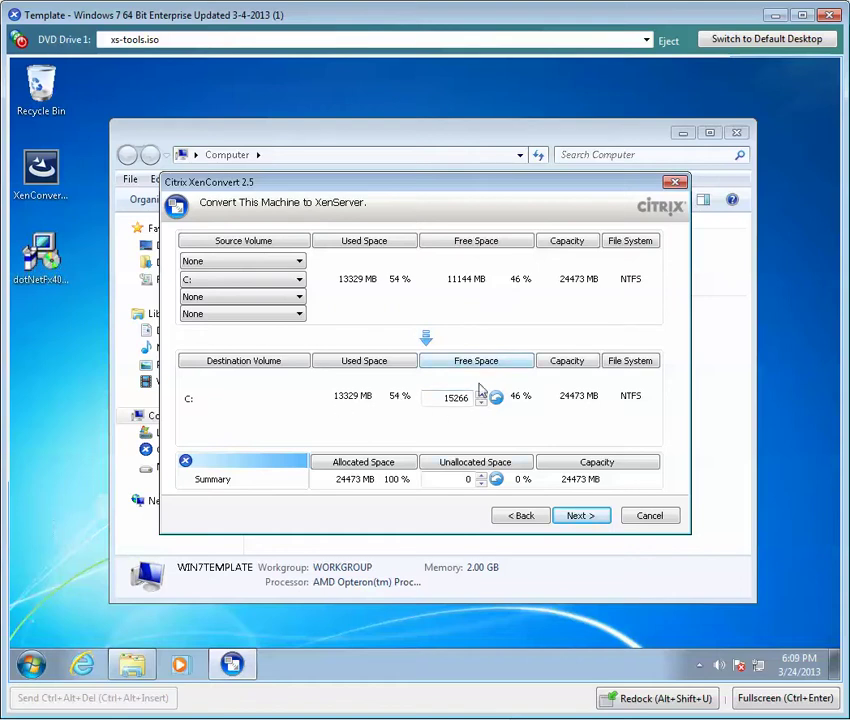
Continue to the XenServer connection parameters and enter hostname 10.201.161.5 with the account's user name and password.
left_click(580, 516)
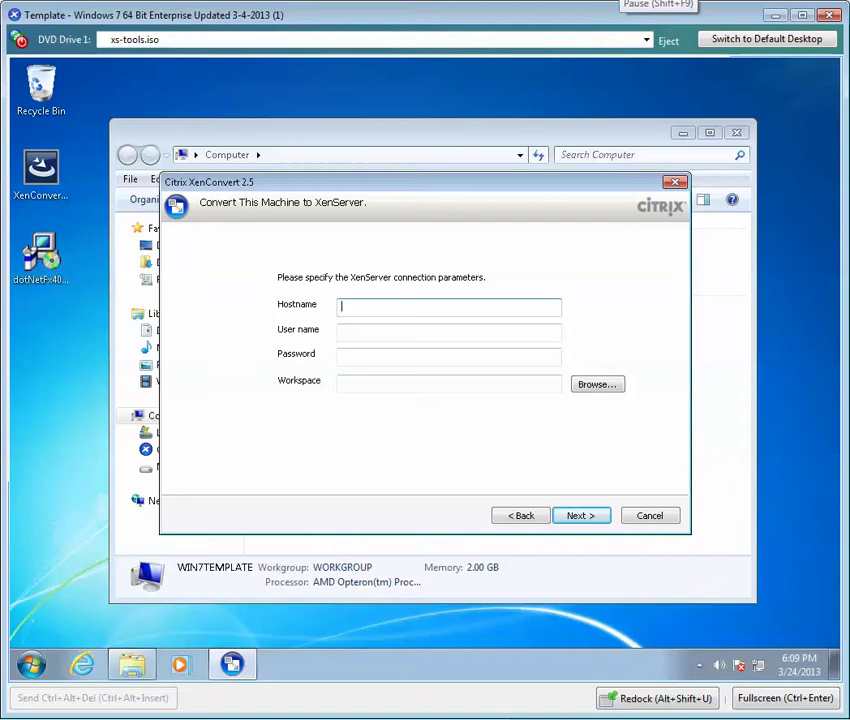
type("201.161")
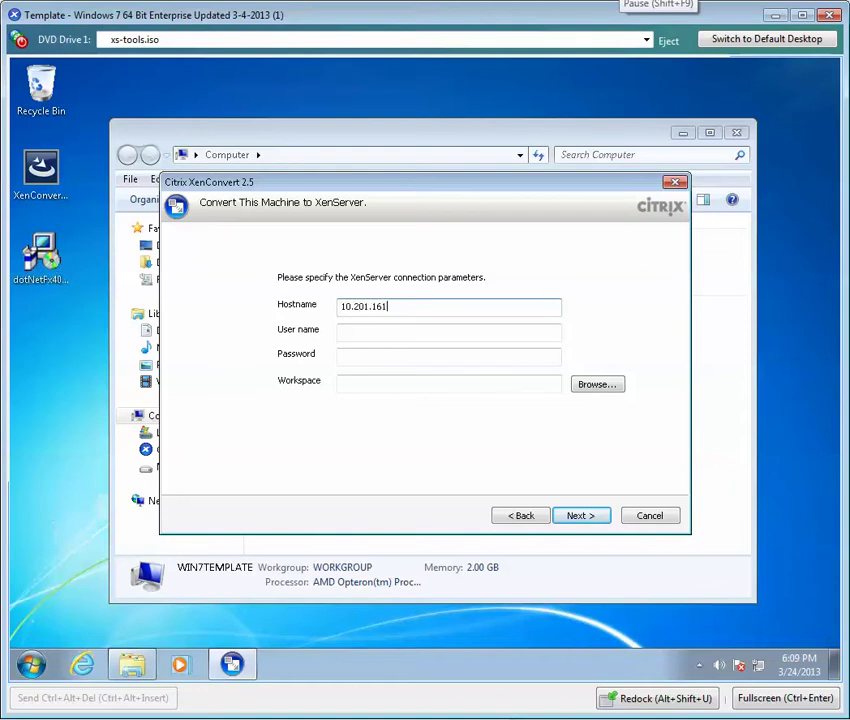
type(".5")
key("Tab")
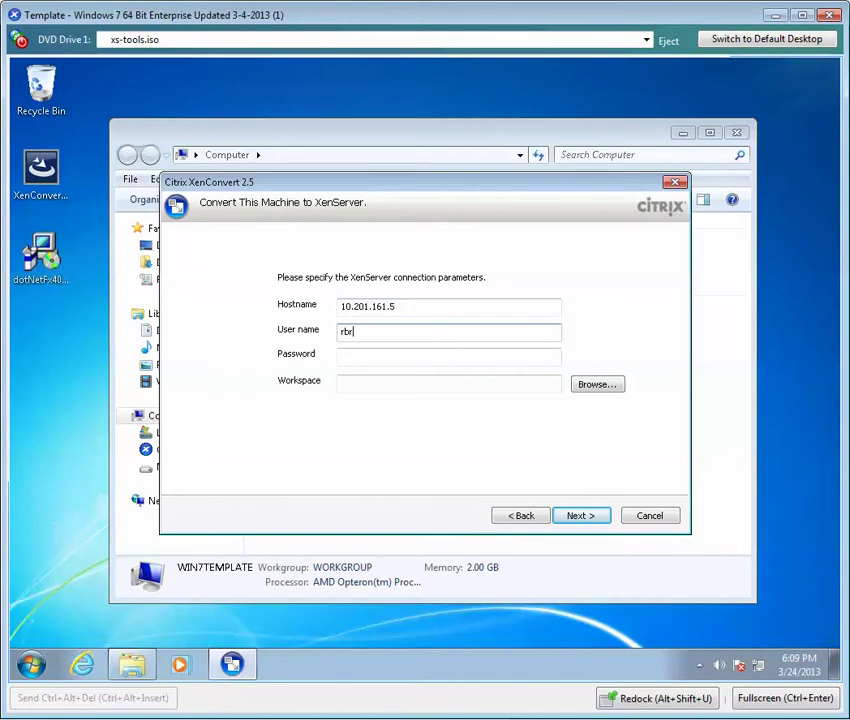
key("Tab")
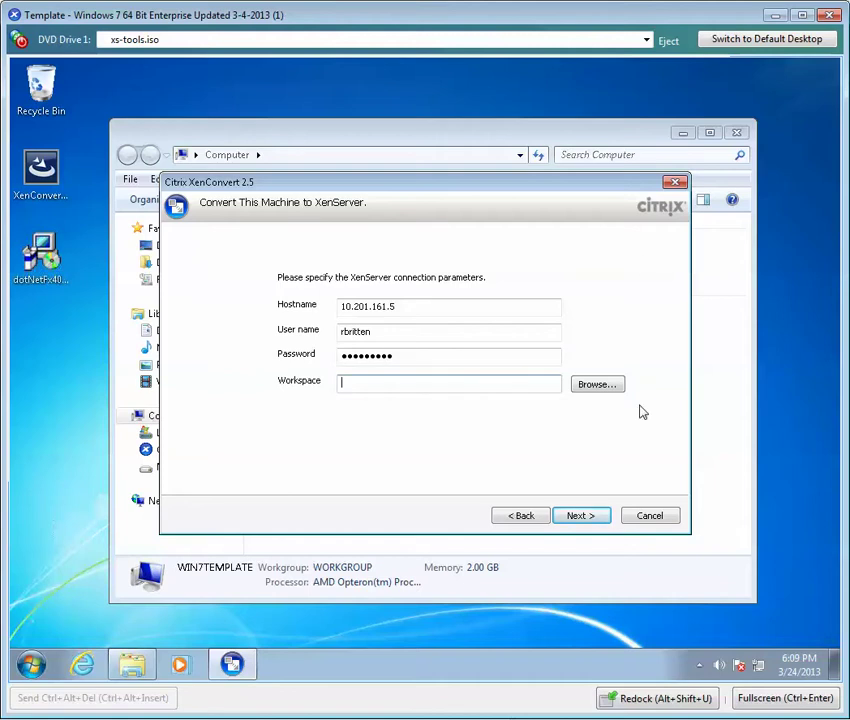
Create a folder named V2V on New Volume (E:), use it as the conversion workspace and continue.
left_click(591, 388)
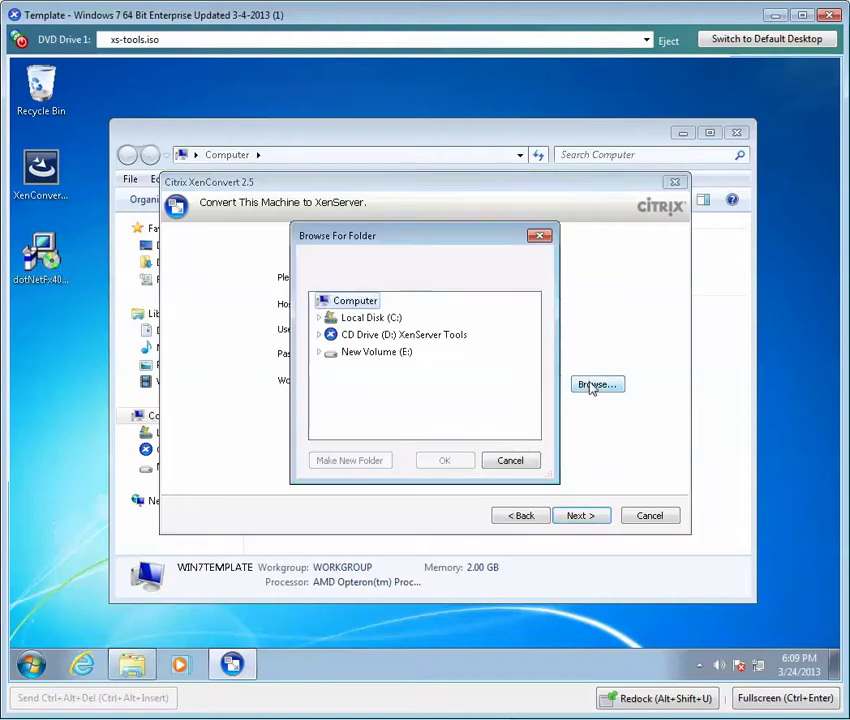
left_click(355, 356)
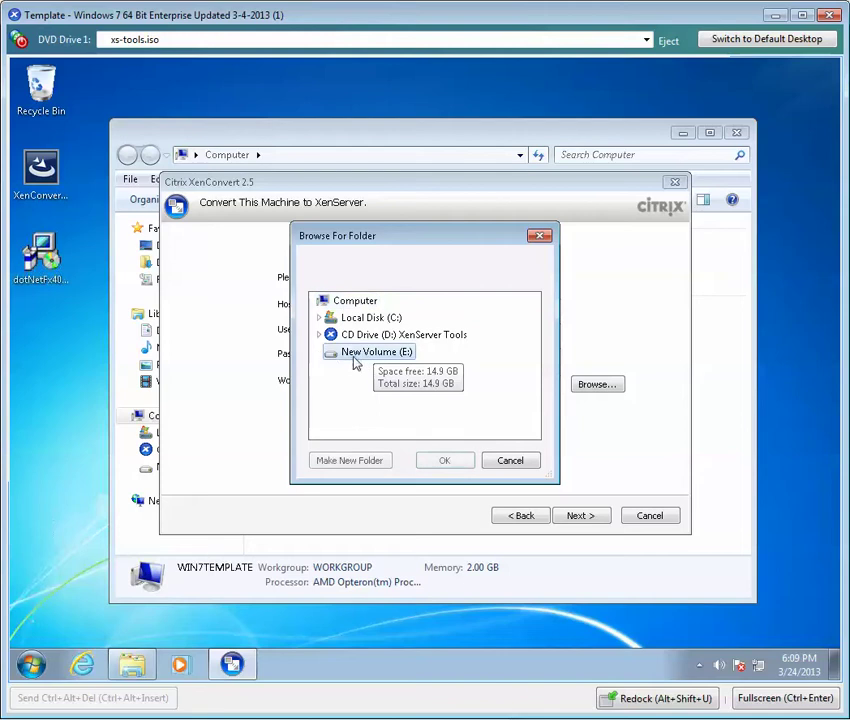
left_click(345, 457)
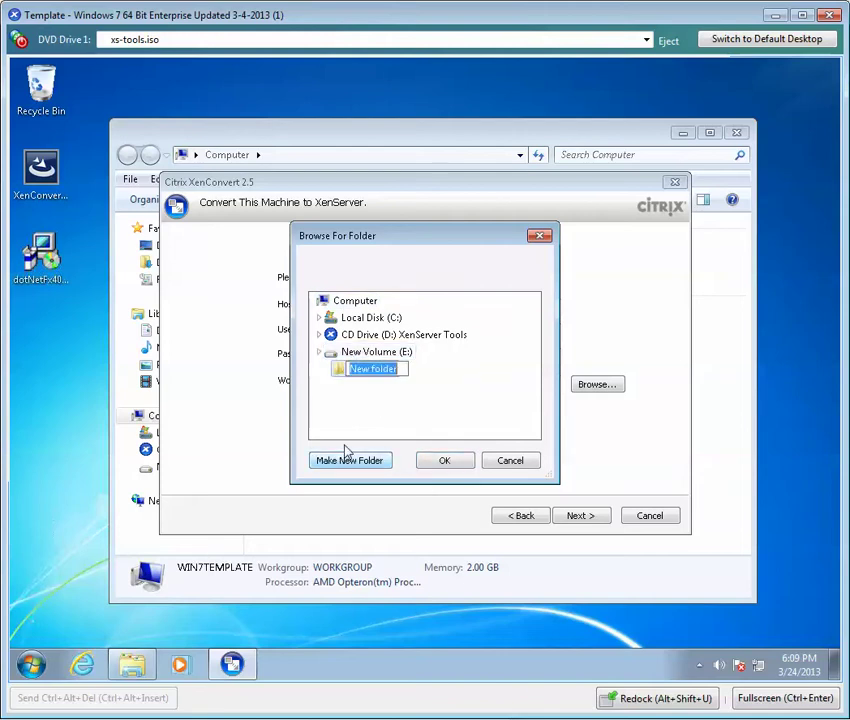
type("V2V")
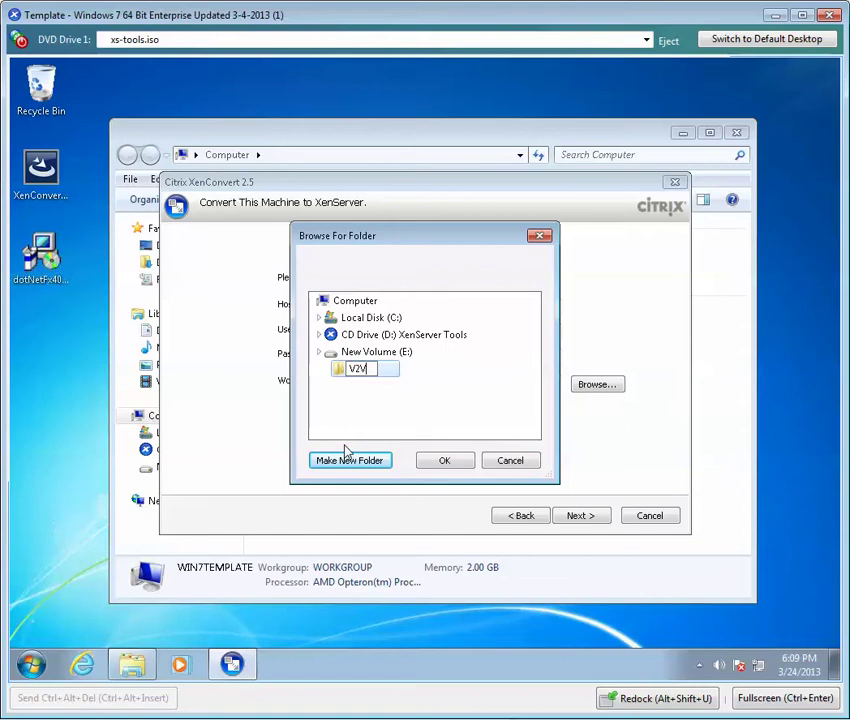
key("Return")
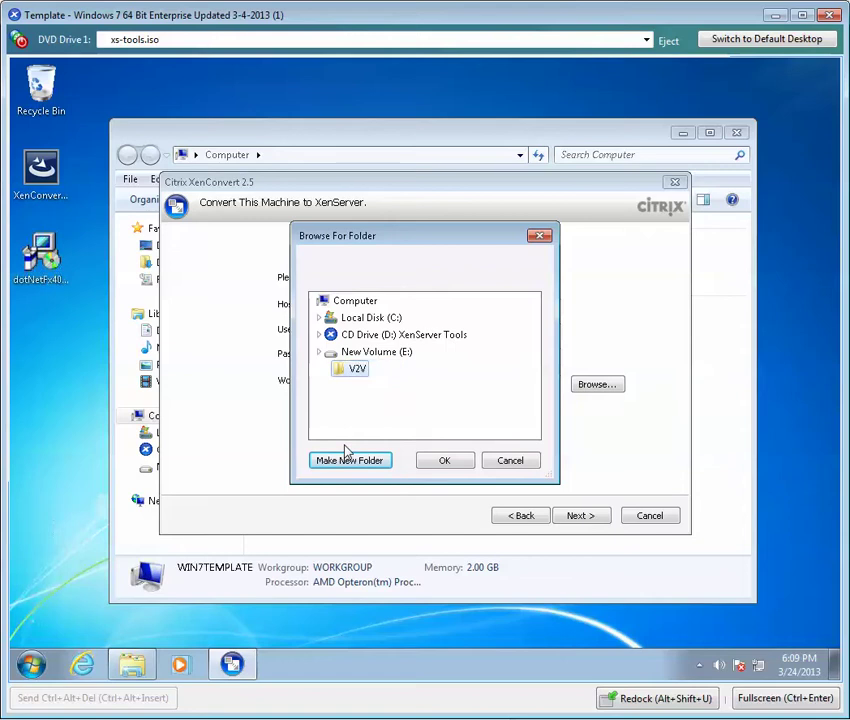
left_click(442, 461)
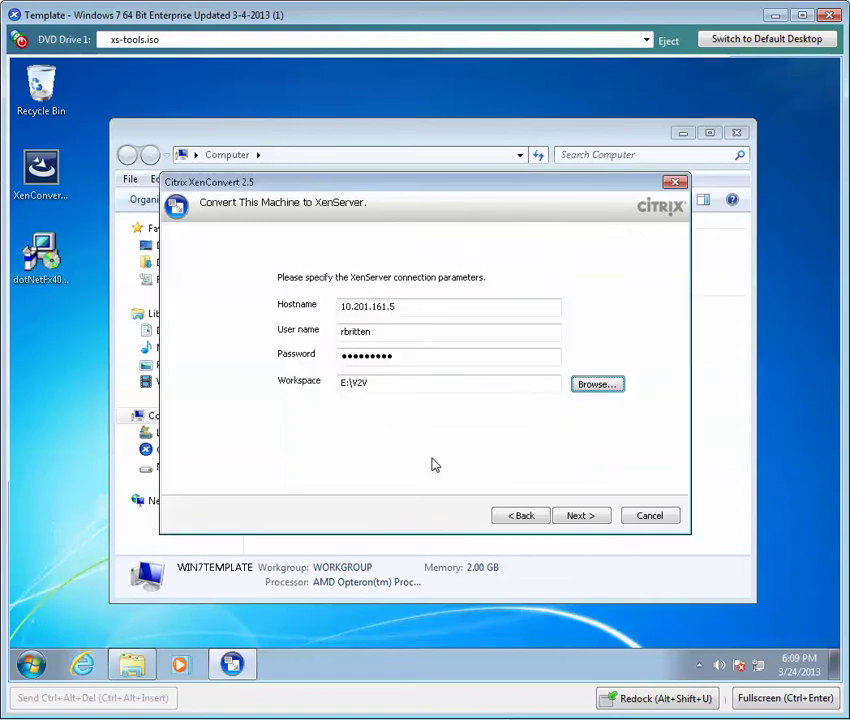
left_click(576, 516)
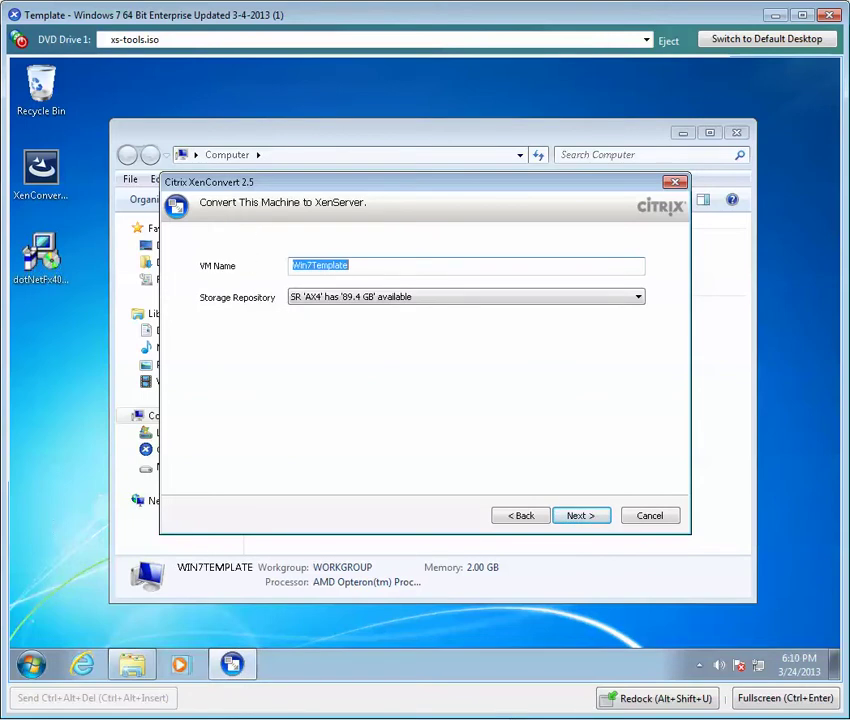
Name the VM Win7V2V, keep AX4 as the storage repository and continue to the conversion summary.
type("Win7V2V")
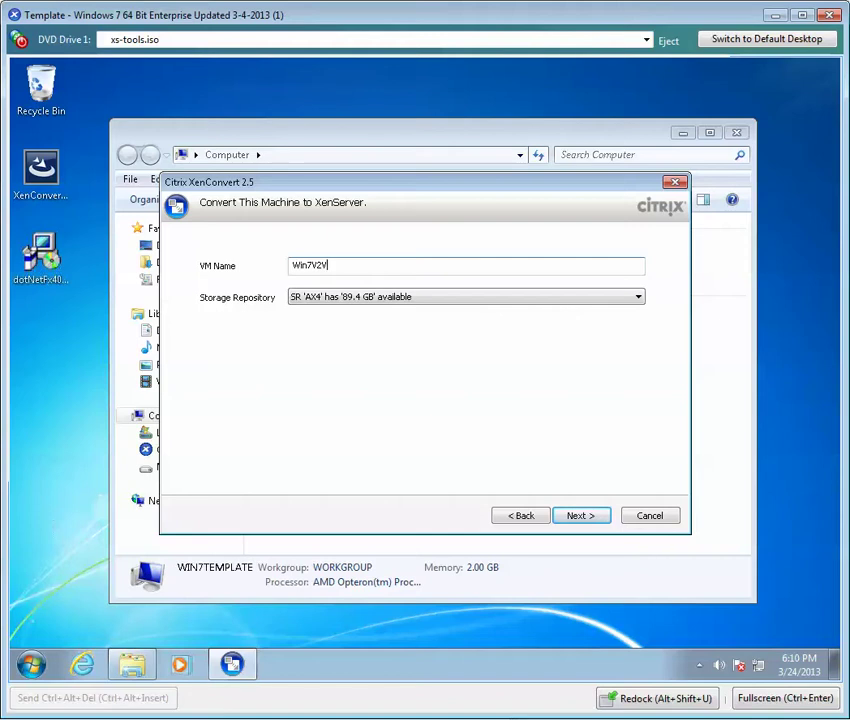
left_click(398, 297)
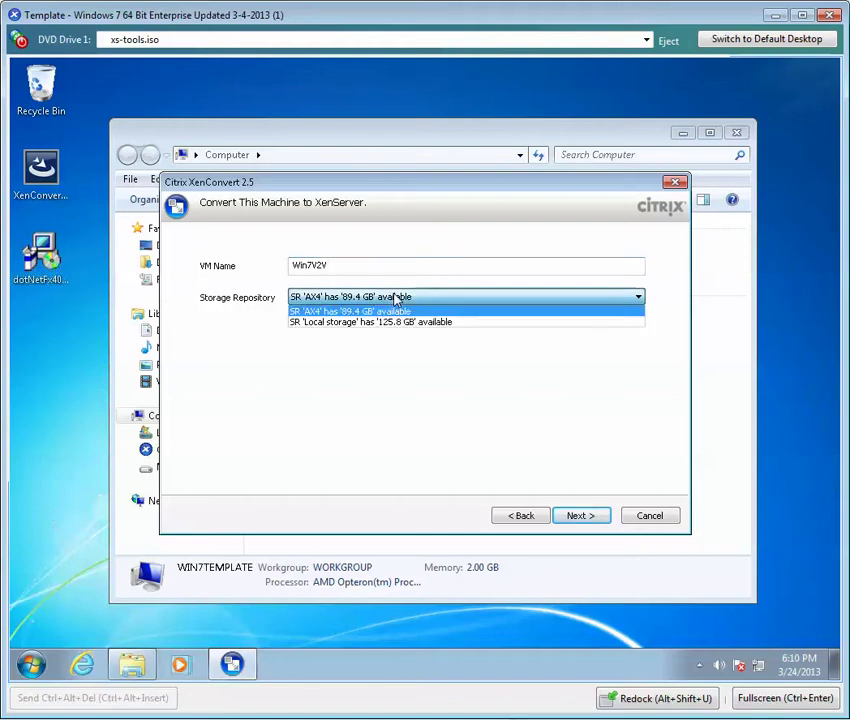
left_click(398, 297)
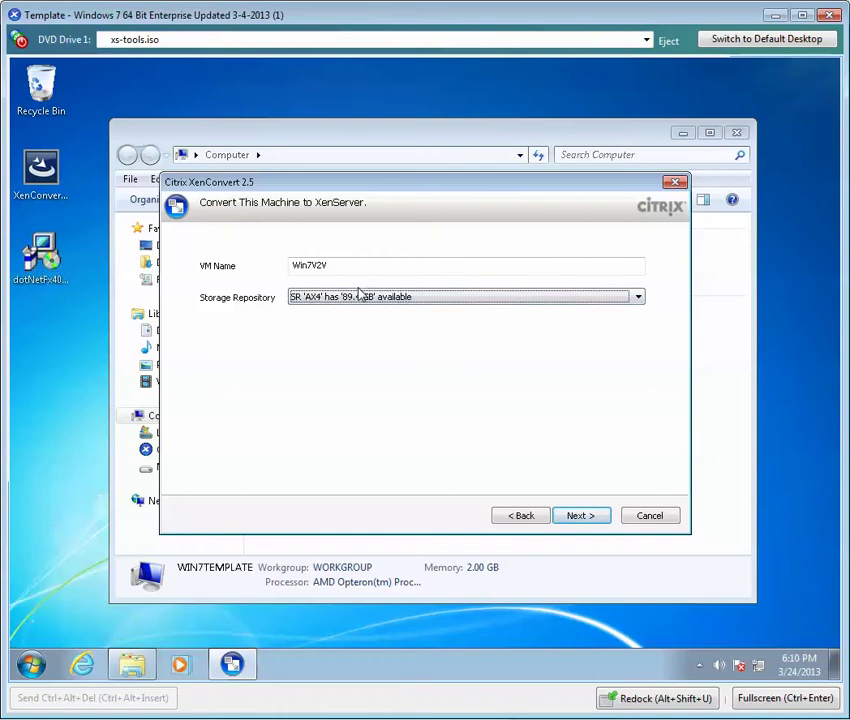
left_click(580, 516)
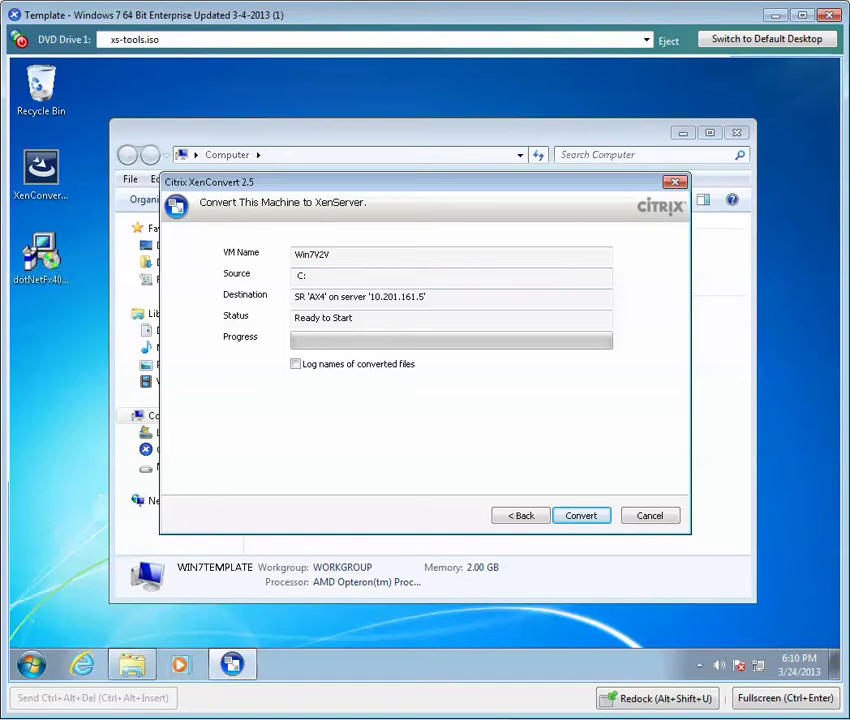
Check the AX4 destination and start the conversion with logging the names of converted files switched off.
double_click(310, 296)
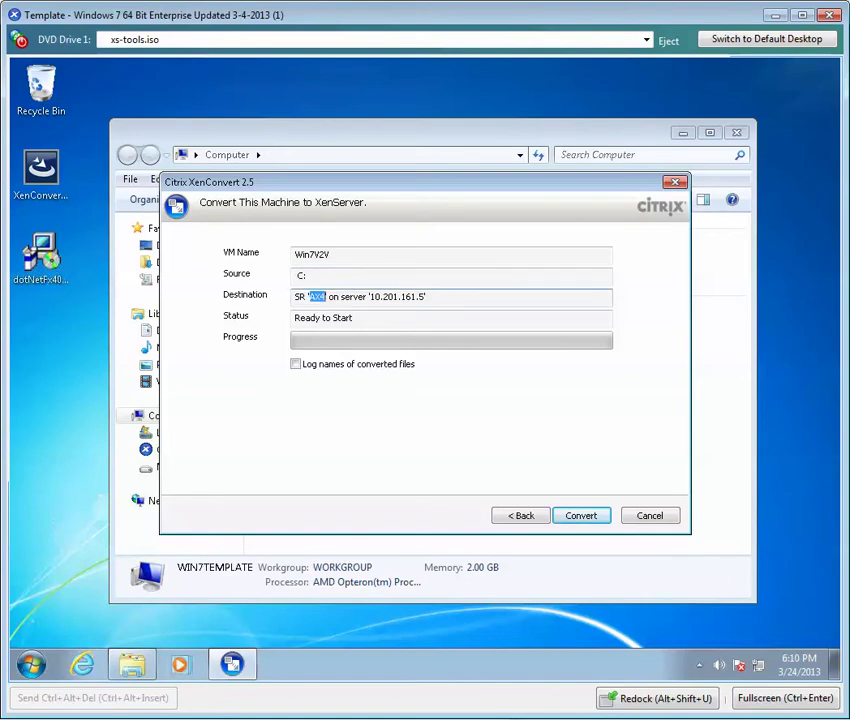
left_click(297, 366)
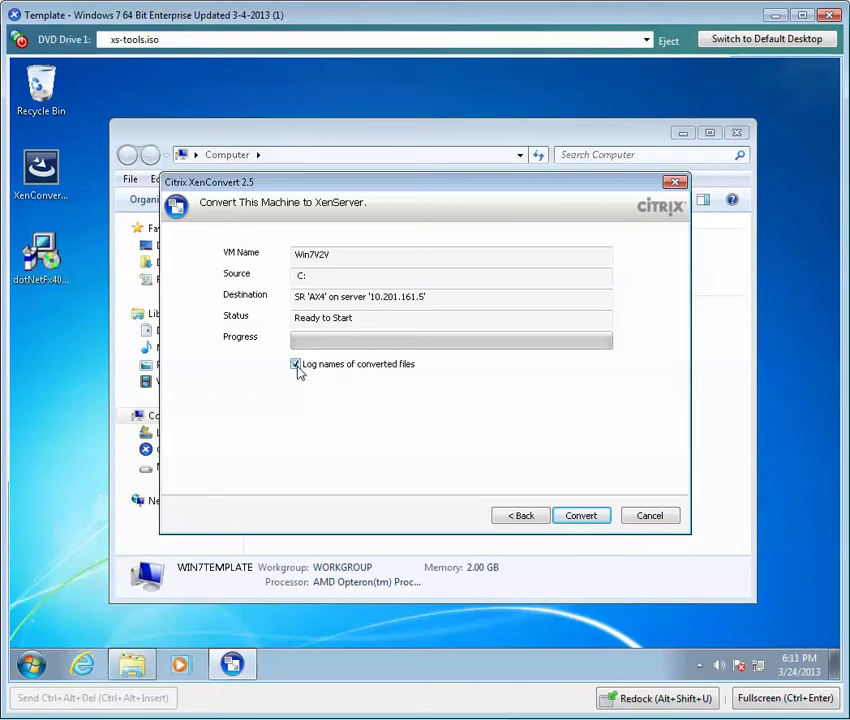
left_click(296, 366)
left_click(596, 518)
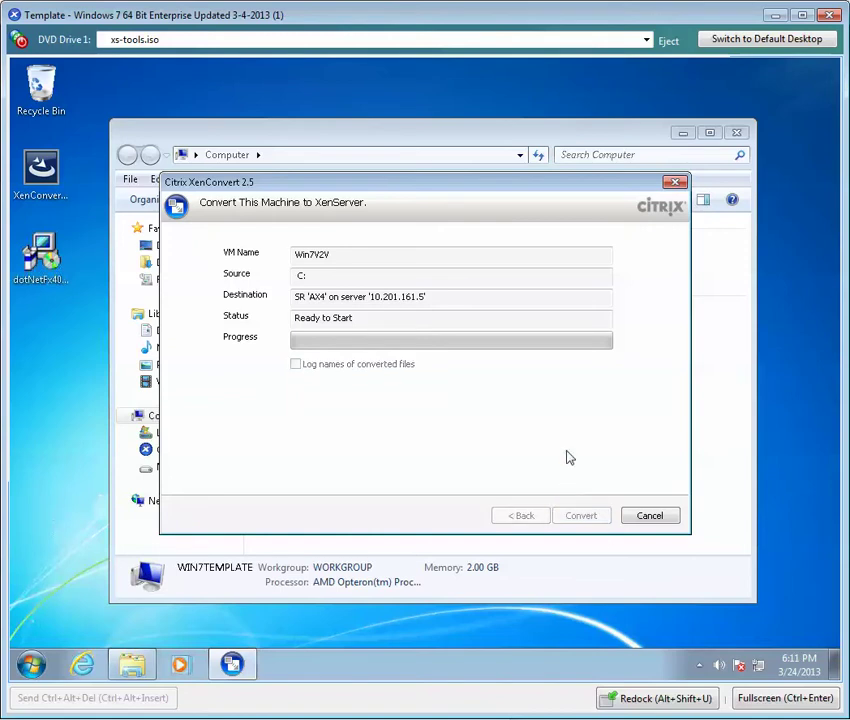